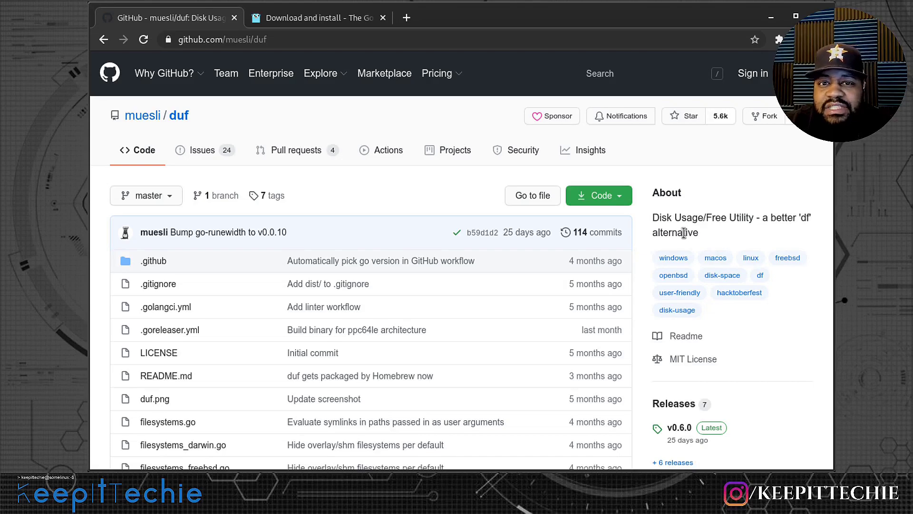
# Review the muesli/duf repository's file list and the example disk usage output in its README.
pyautogui.scroll(-2, 327, 322)
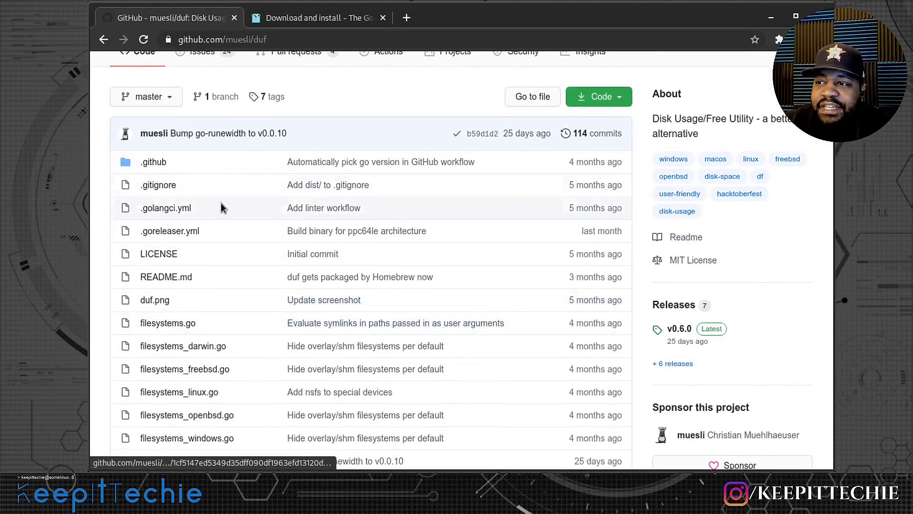
pyautogui.scroll(-3, 245, 239)
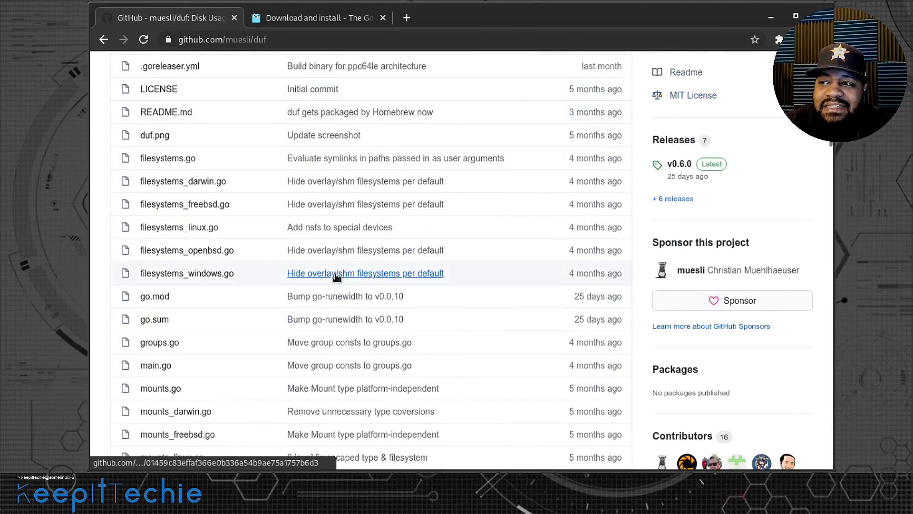
pyautogui.scroll(-4, 336, 275)
pyautogui.scroll(-3, 337, 275)
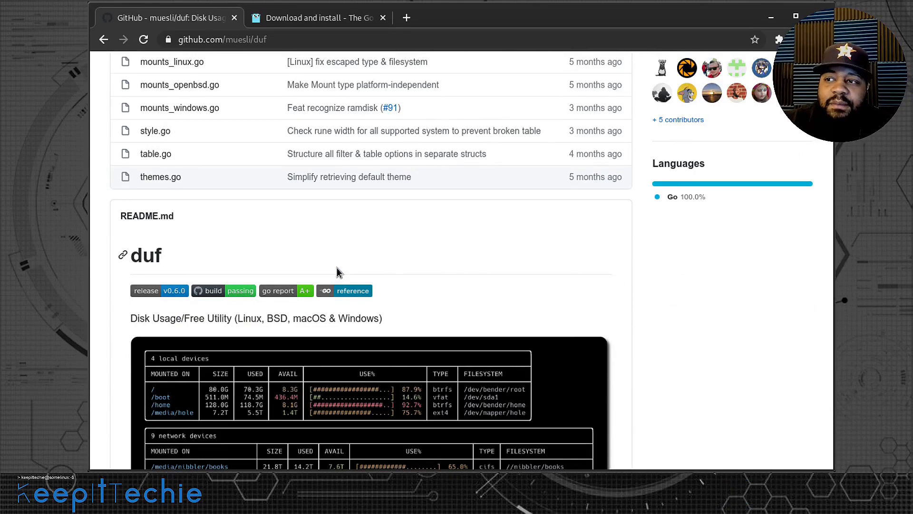
pyautogui.scroll(-3, 339, 273)
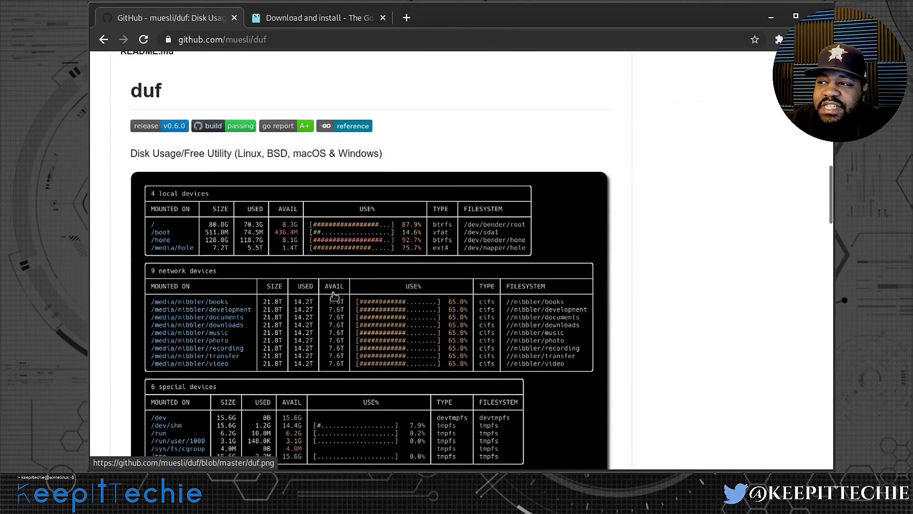
pyautogui.scroll(-1, 339, 290)
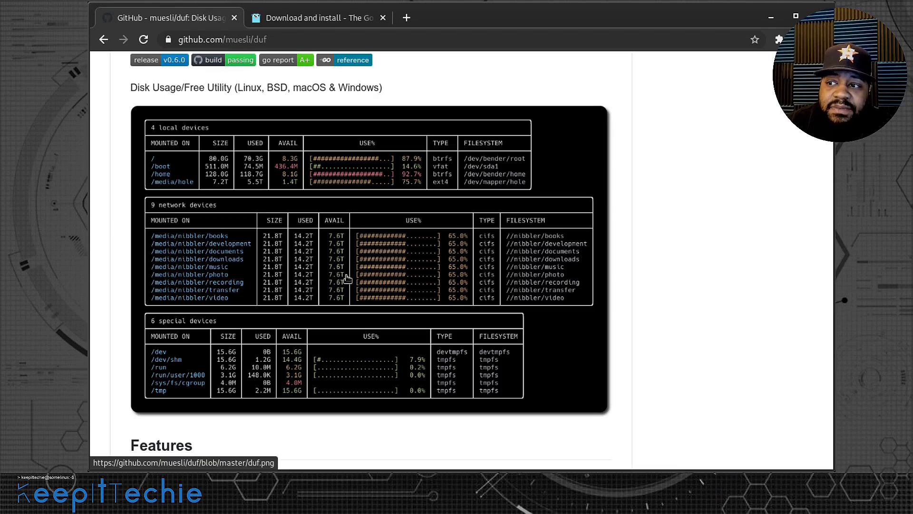
# Read the README's Features and Installation sections, covering packages per operating system, binaries and building from source.
pyautogui.scroll(-5, 377, 287)
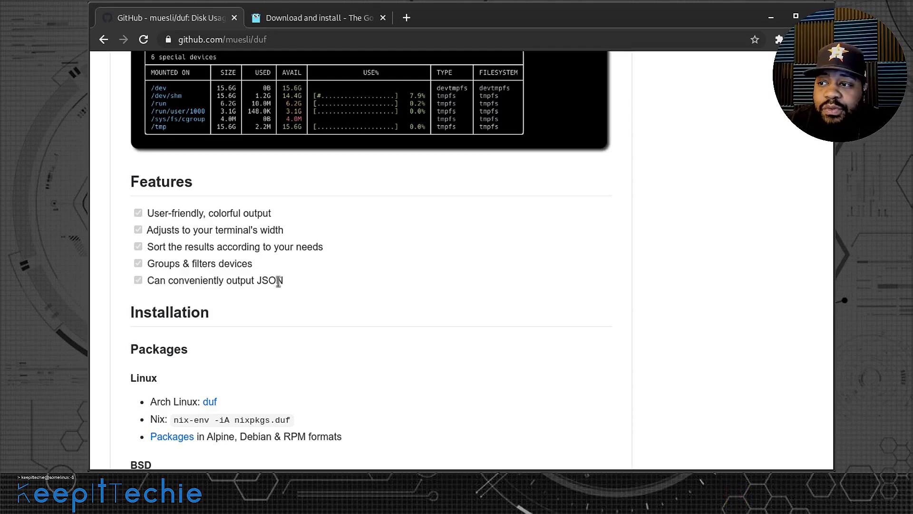
pyautogui.scroll(-2, 321, 299)
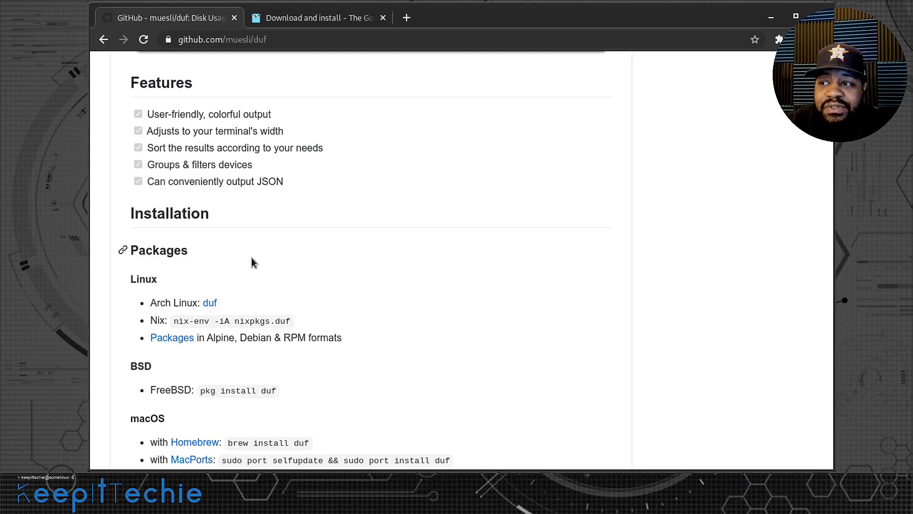
pyautogui.scroll(-3, 251, 258)
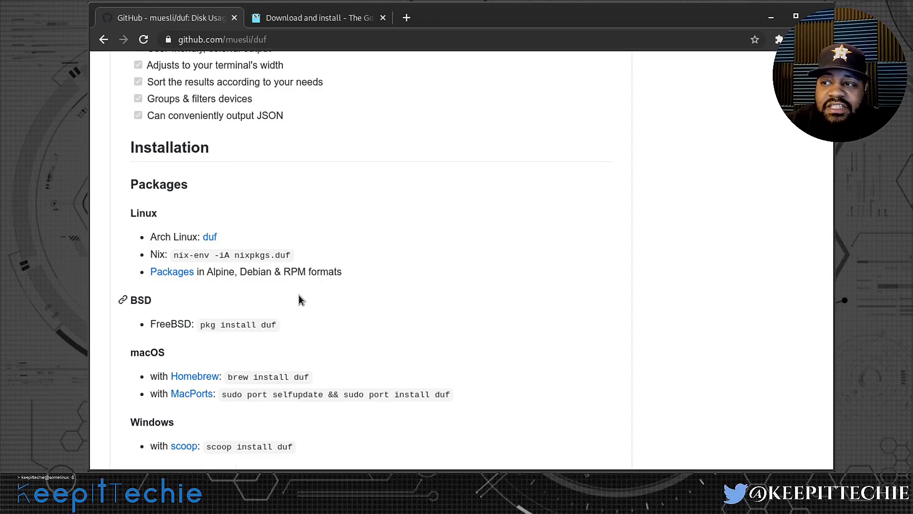
pyautogui.scroll(-3, 301, 295)
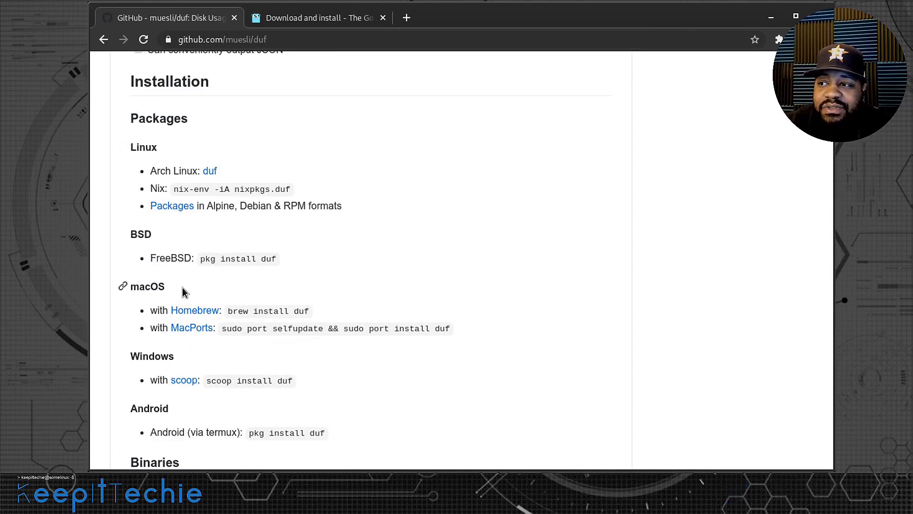
pyautogui.scroll(-3, 179, 301)
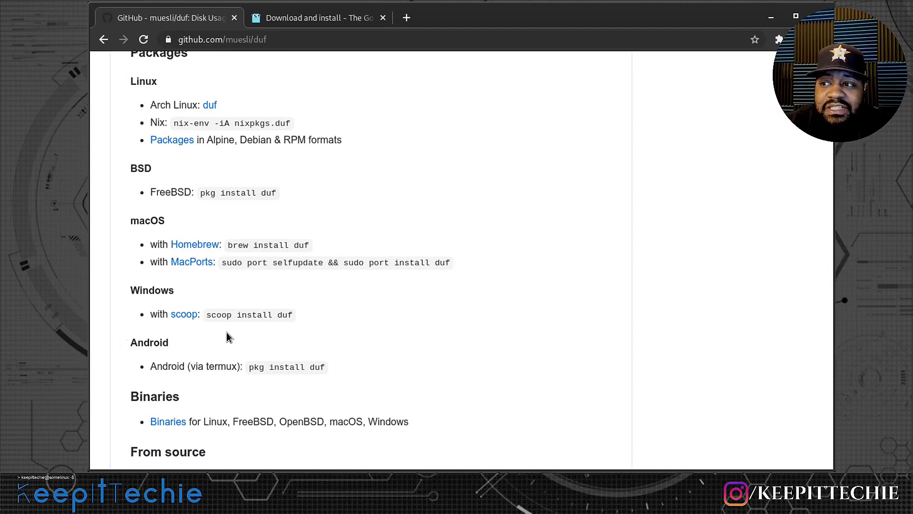
pyautogui.scroll(-3, 227, 334)
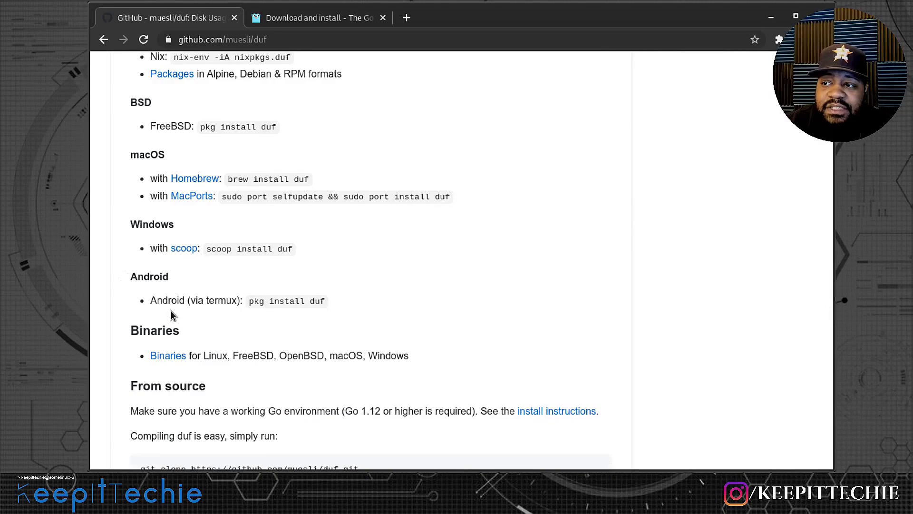
pyautogui.scroll(-2, 170, 311)
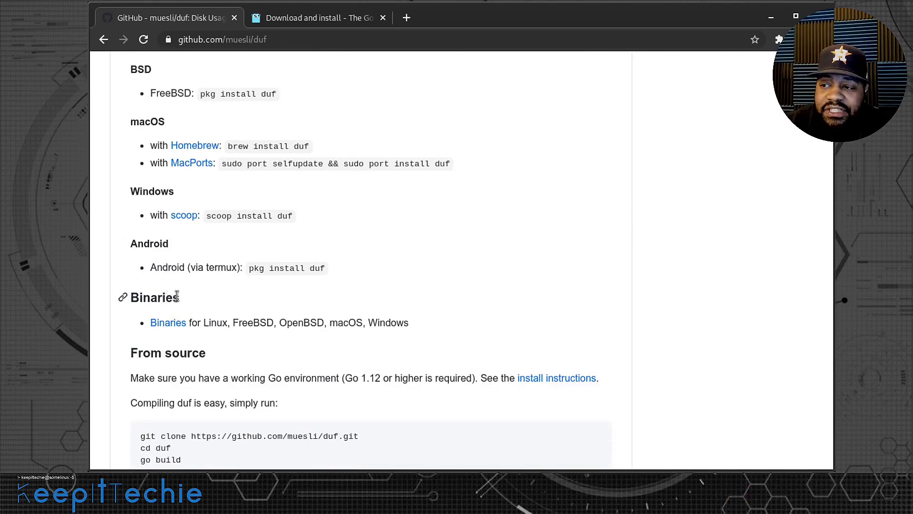
pyautogui.scroll(-3, 186, 297)
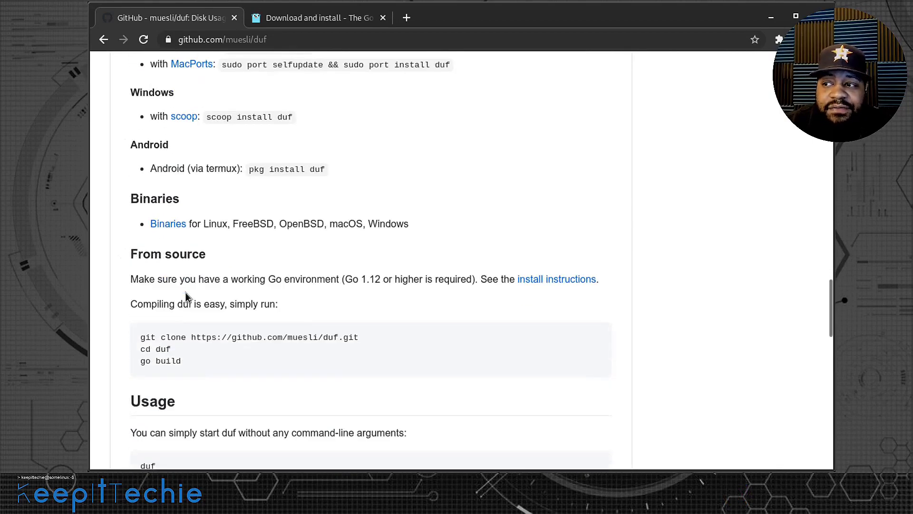
pyautogui.scroll(-1, 187, 293)
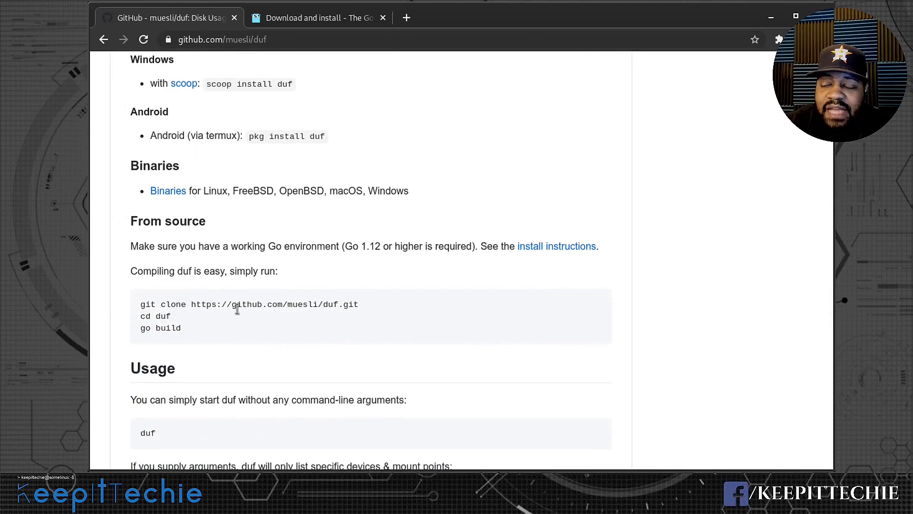
# Read the README's Usage and Troubleshooting sections for duf's command-line options, then return to the page's beginning.
pyautogui.scroll(-3, 236, 311)
pyautogui.scroll(-1, 237, 314)
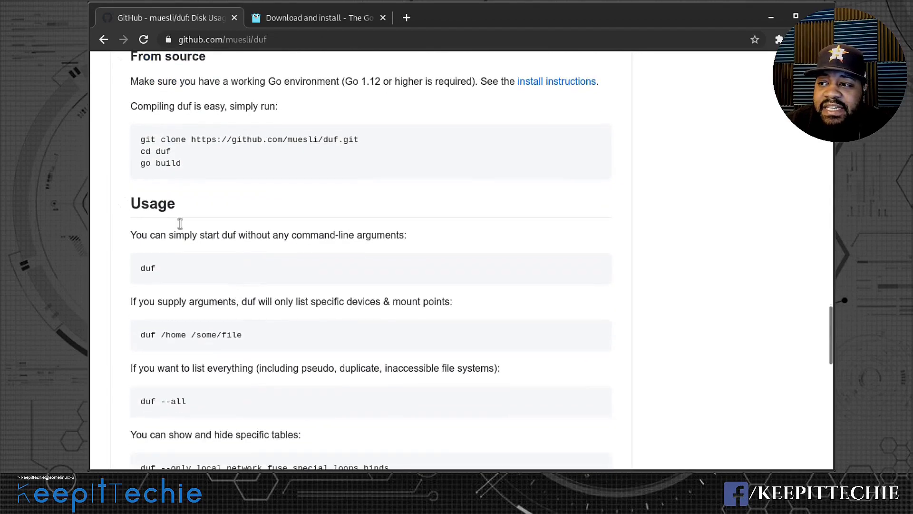
pyautogui.scroll(-8, 163, 285)
pyautogui.scroll(-10, 181, 298)
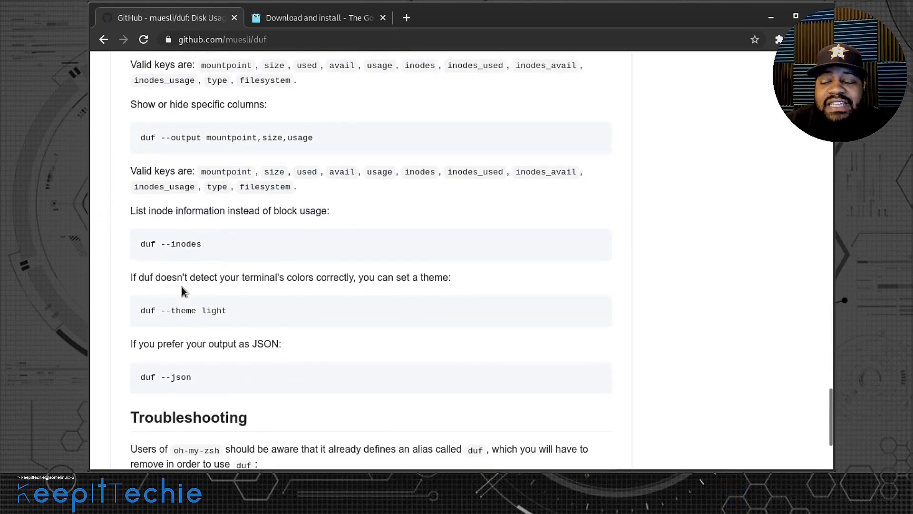
pyautogui.scroll(-5, 183, 291)
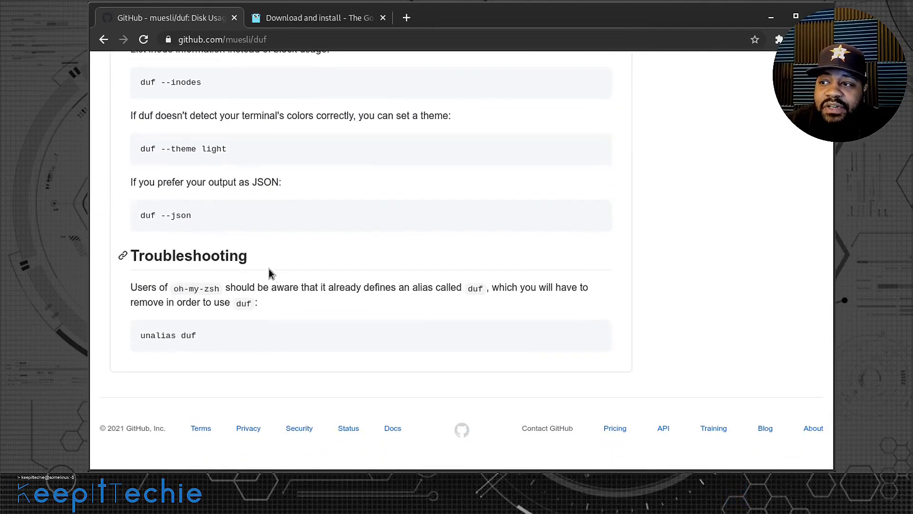
pyautogui.scroll(10, 271, 271)
pyautogui.scroll(20, 275, 271)
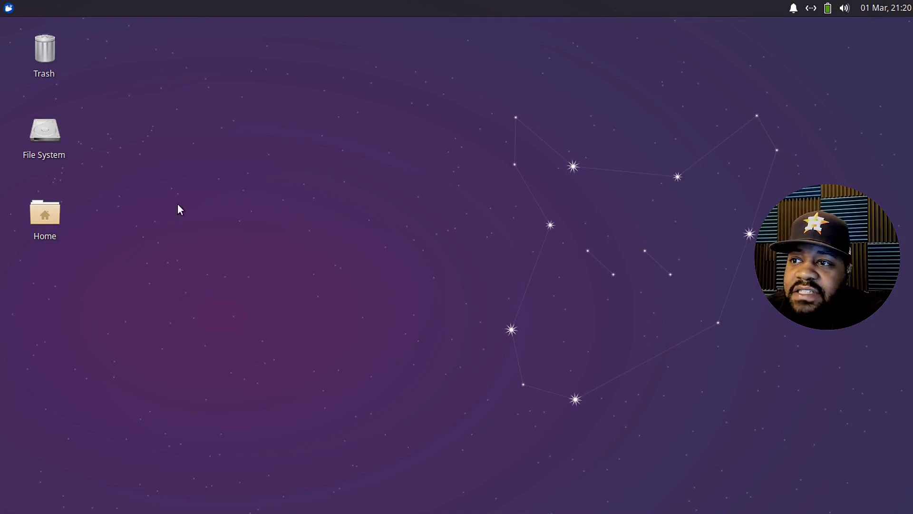
# Switch to the Firefox web browser on the Xubuntu desktop and search for "duf github".
pyautogui.click(9, 8)
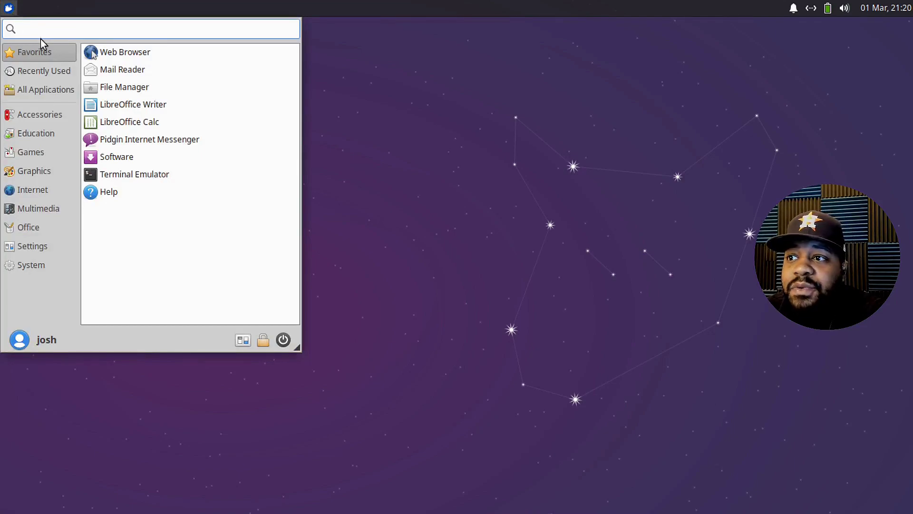
pyautogui.click(136, 55)
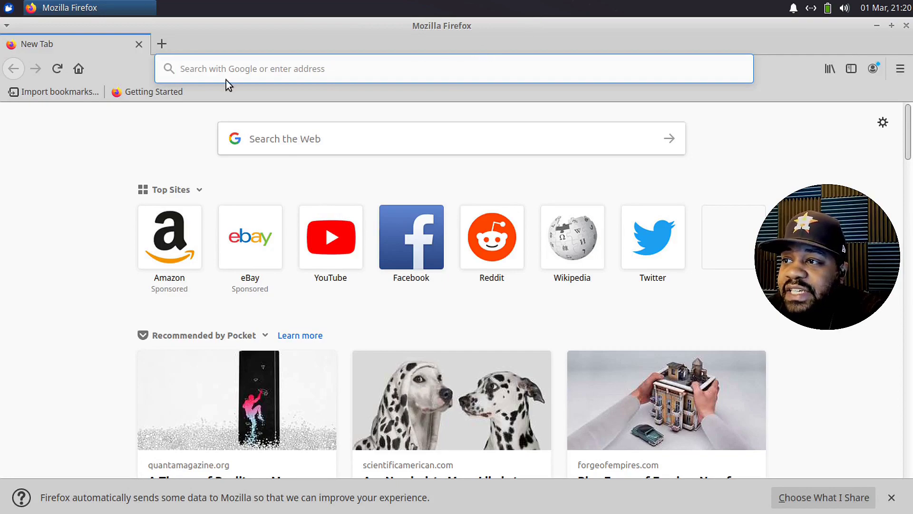
pyautogui.click(223, 66)
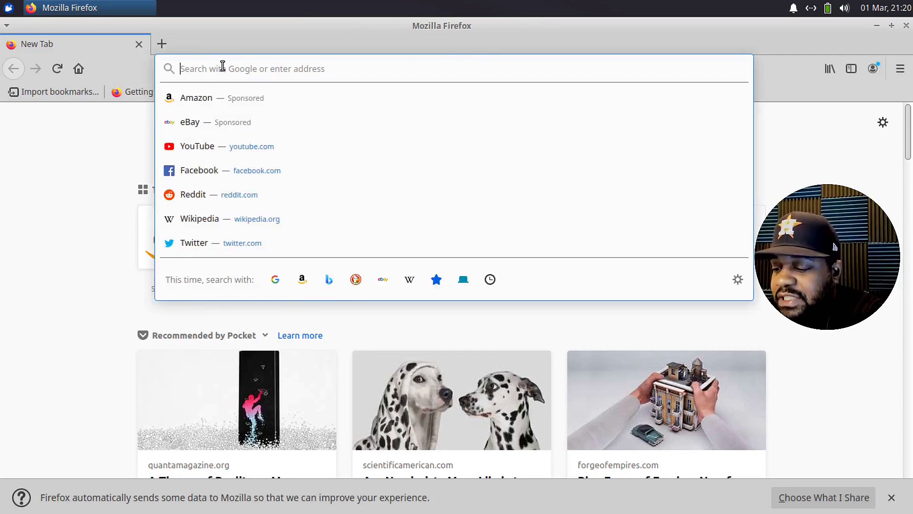
pyautogui.write('duf')
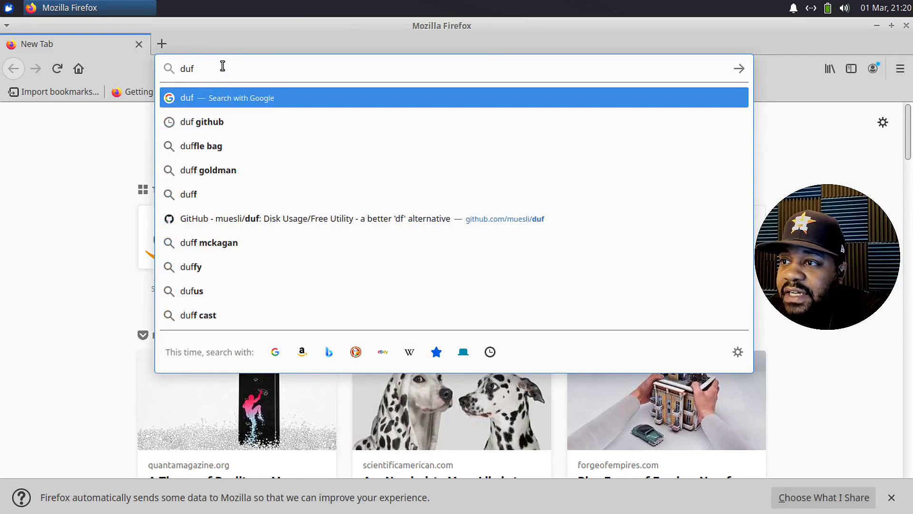
pyautogui.write(' github')
pyautogui.press('Return')
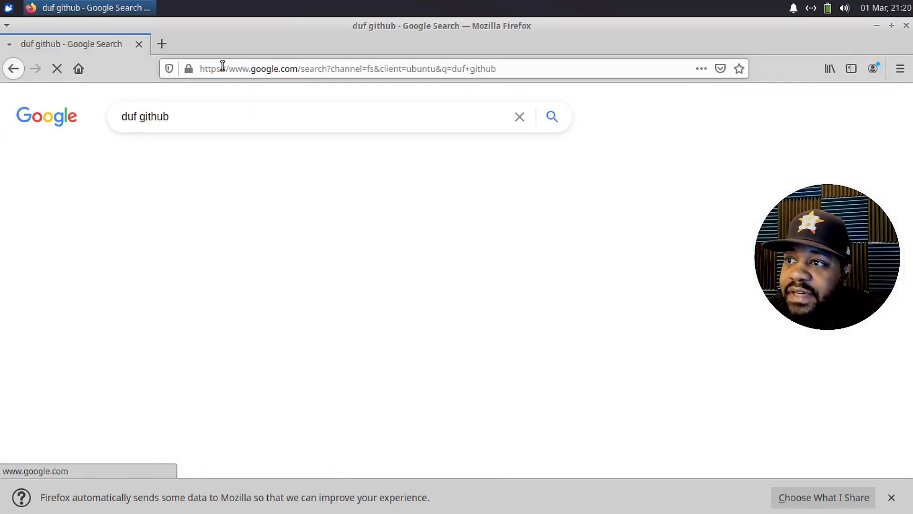
# Open the muesli/duf GitHub repository from the results and follow its Linux Packages link to the releases page.
pyautogui.click(197, 237)
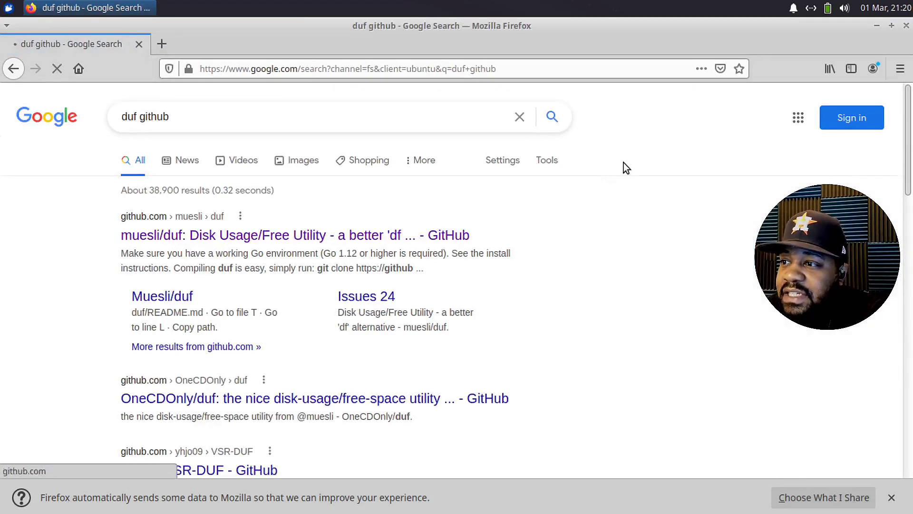
pyautogui.scroll(-20, 164, 285)
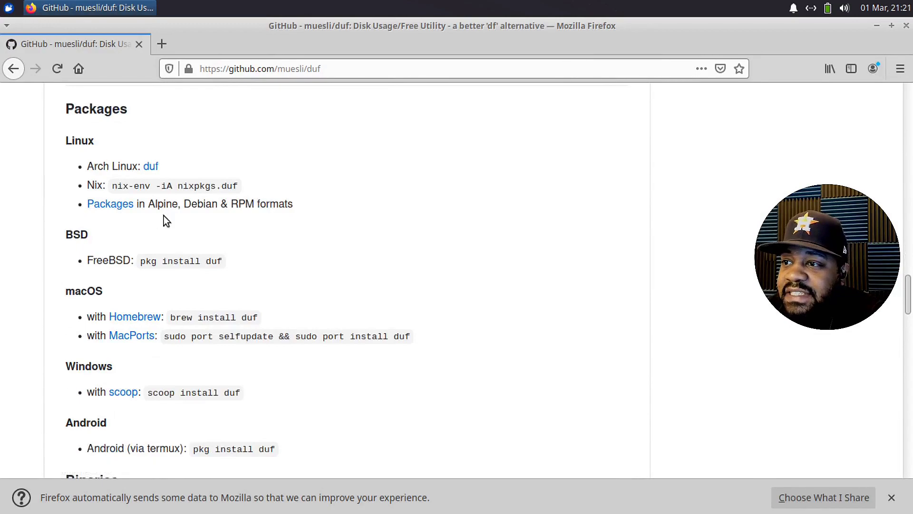
pyautogui.click(112, 205)
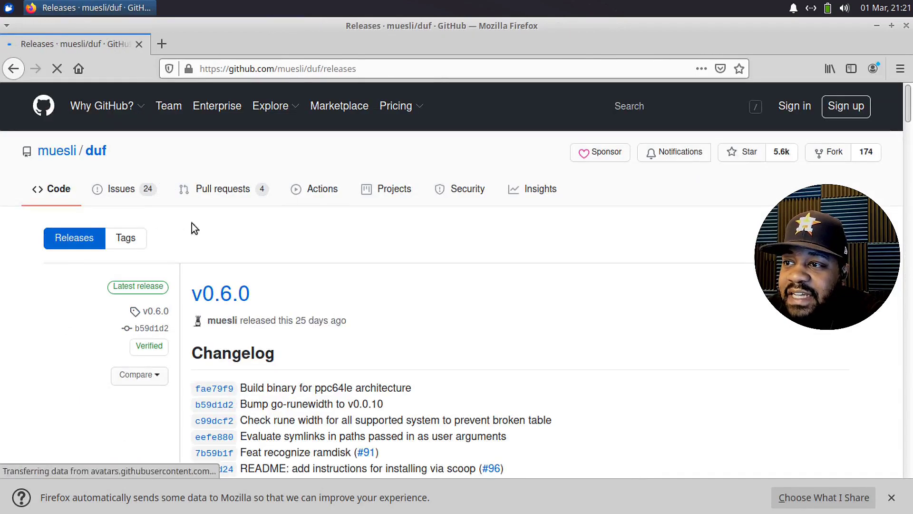
# Examine the v0.6.0 release assets to find the package matching the system's architecture and format.
pyautogui.scroll(-10, 370, 305)
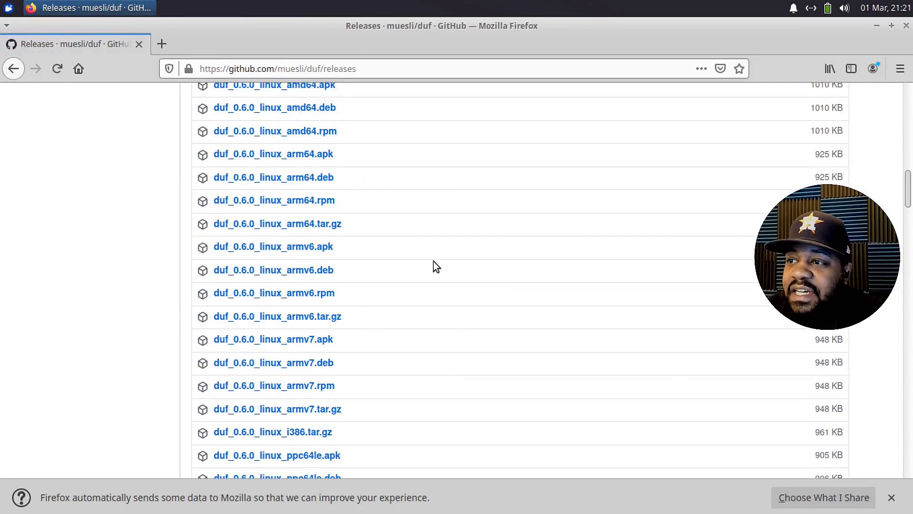
pyautogui.scroll(2, 432, 263)
pyautogui.scroll(2, 376, 243)
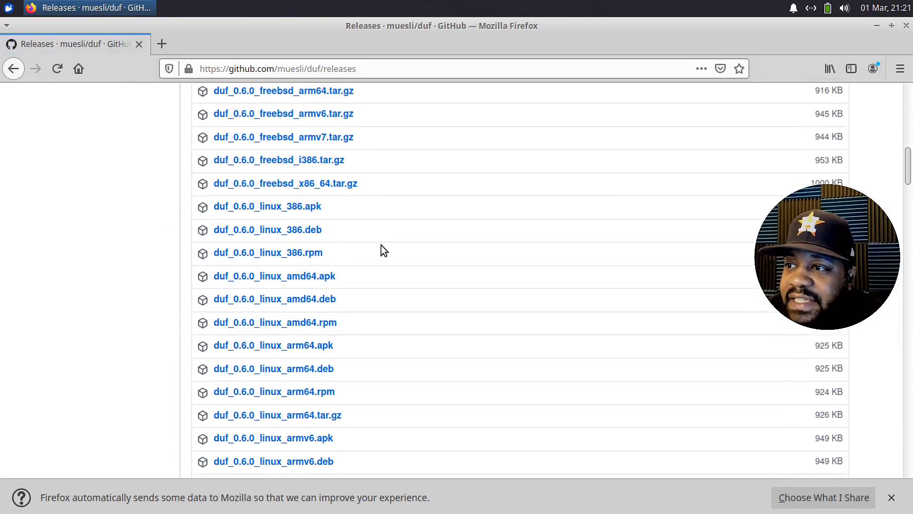
pyautogui.scroll(3, 383, 245)
pyautogui.scroll(-10, 386, 250)
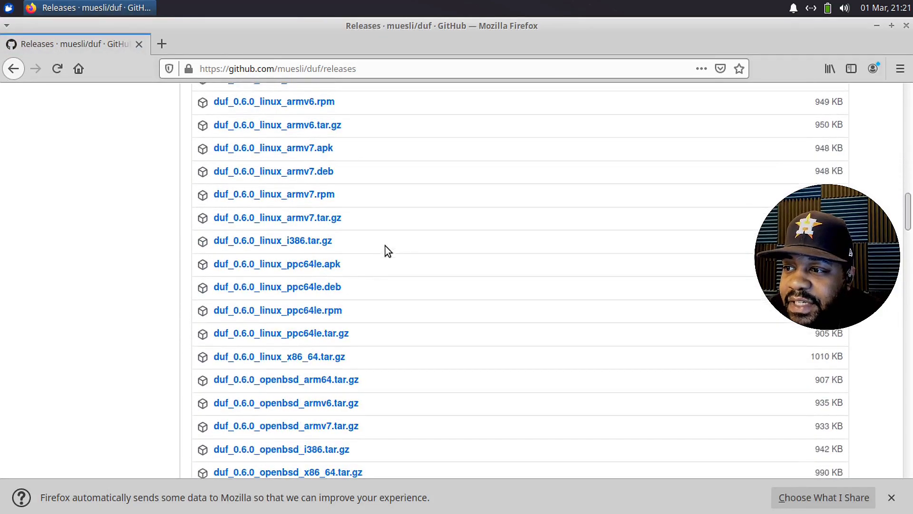
pyautogui.scroll(-5, 386, 246)
pyautogui.scroll(6, 385, 246)
pyautogui.scroll(6, 385, 246)
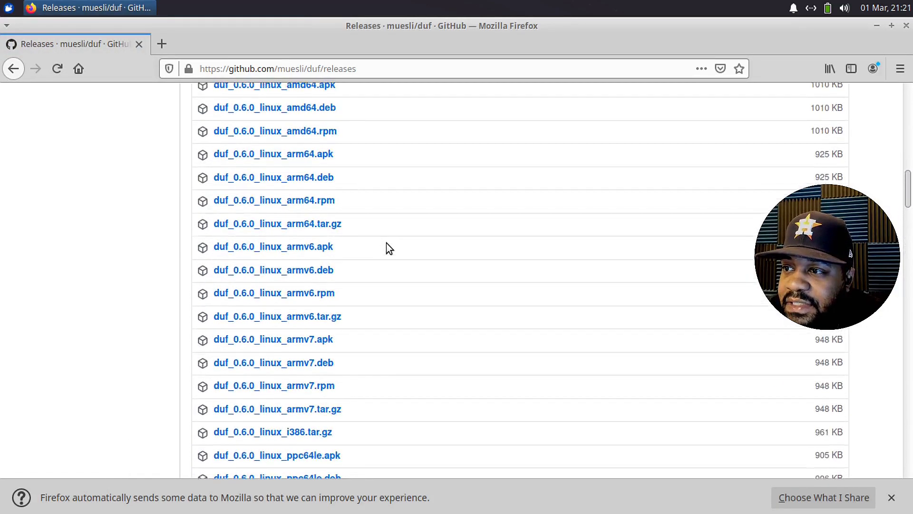
pyautogui.scroll(5, 386, 247)
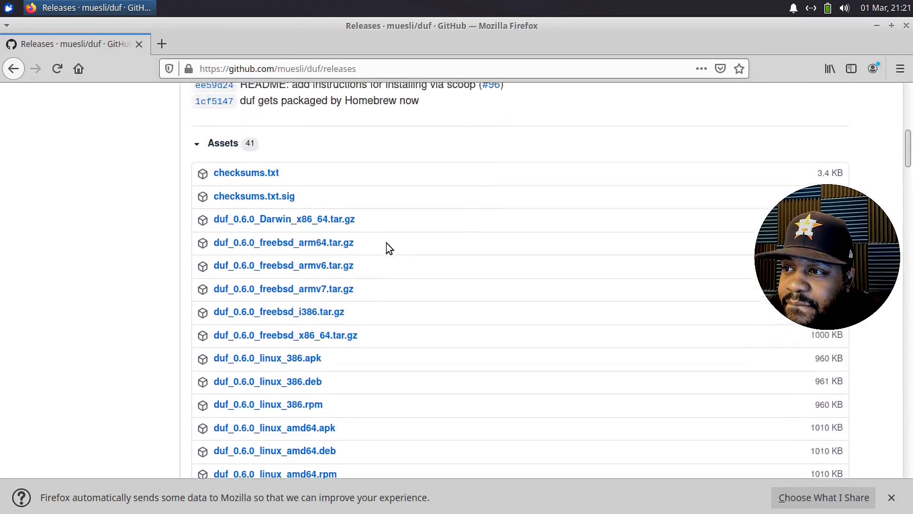
# Download duf_0.6.0_linux_amd64.deb from the release assets, choosing to save the file instead of opening it.
pyautogui.scroll(-5, 385, 246)
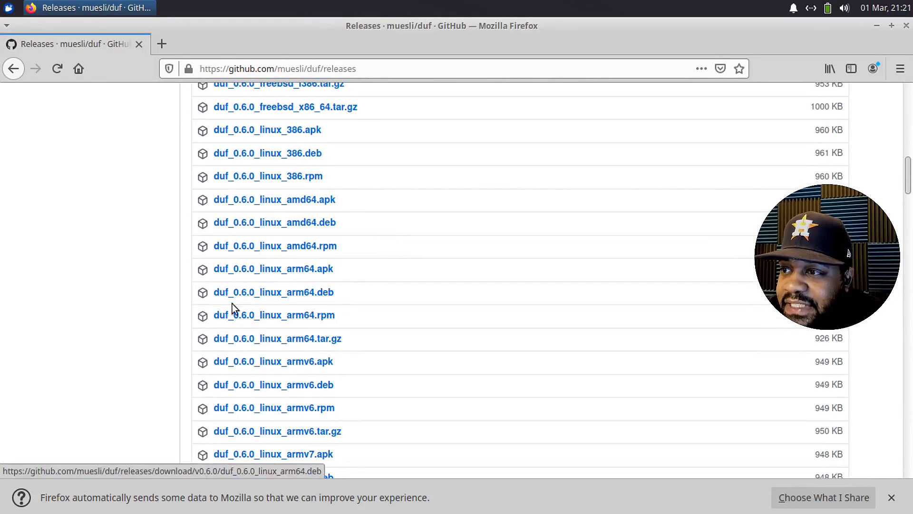
pyautogui.click(288, 227)
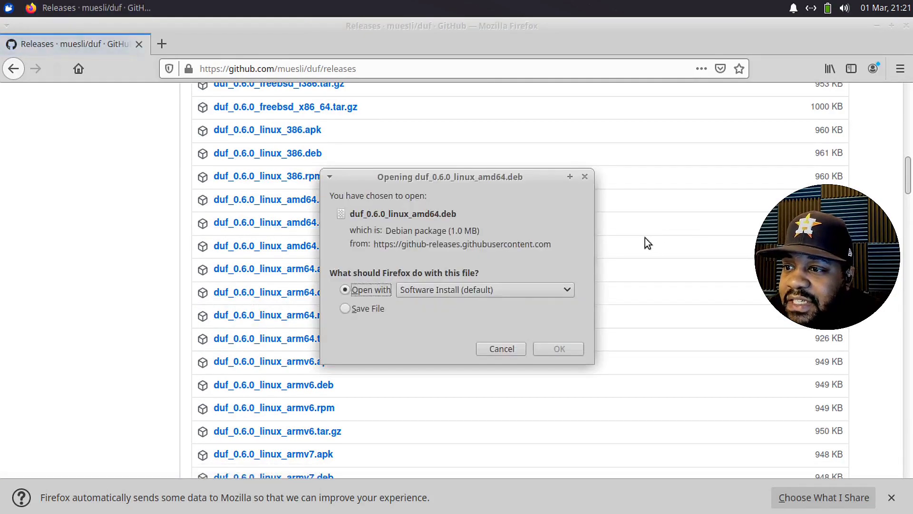
pyautogui.click(361, 309)
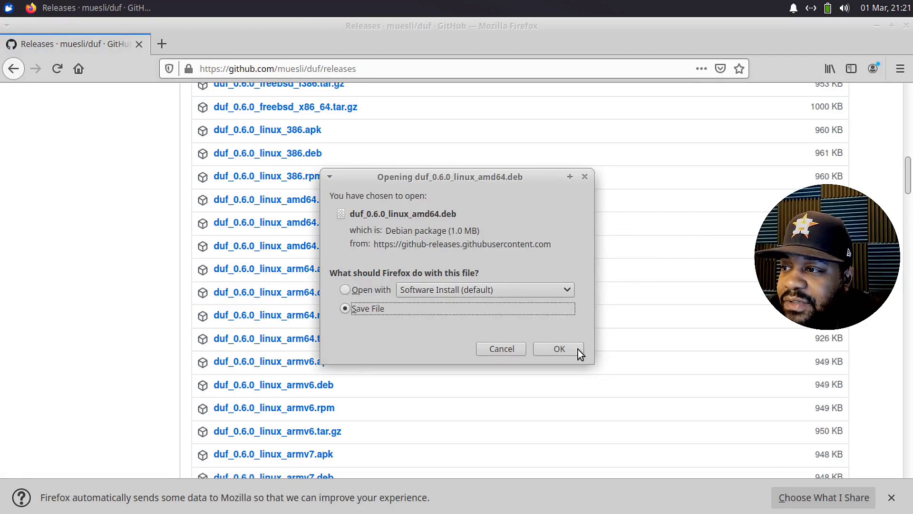
pyautogui.click(559, 350)
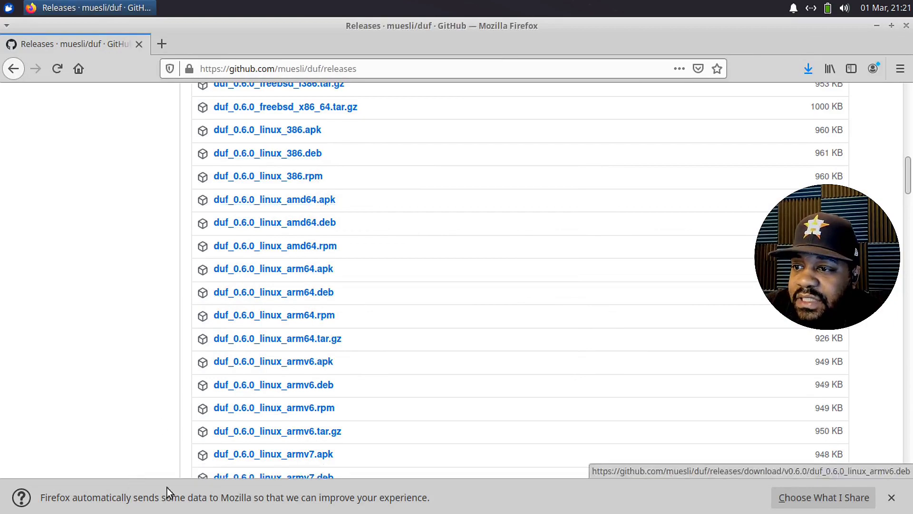
# Dismiss the Firefox data notice, check that duf_0.6.0_linux_amd64.deb has finished downloading, and close the browser.
pyautogui.click(891, 498)
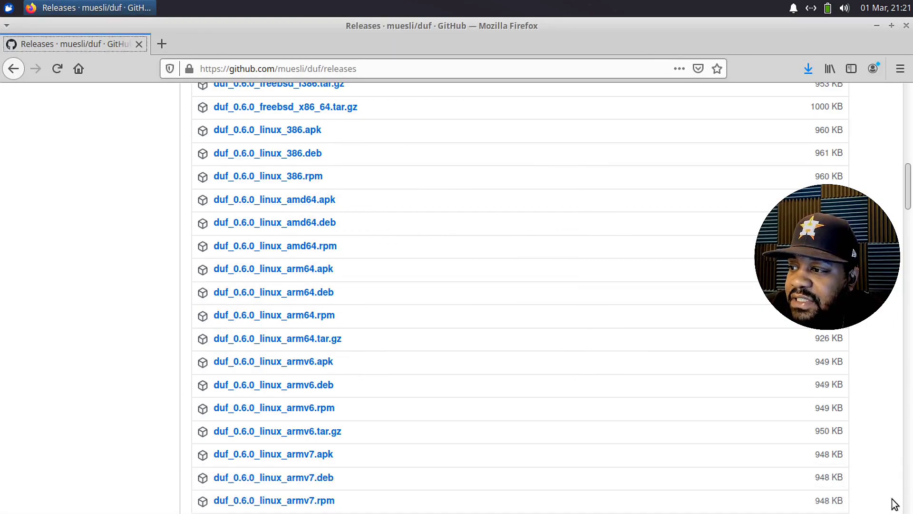
pyautogui.click(808, 69)
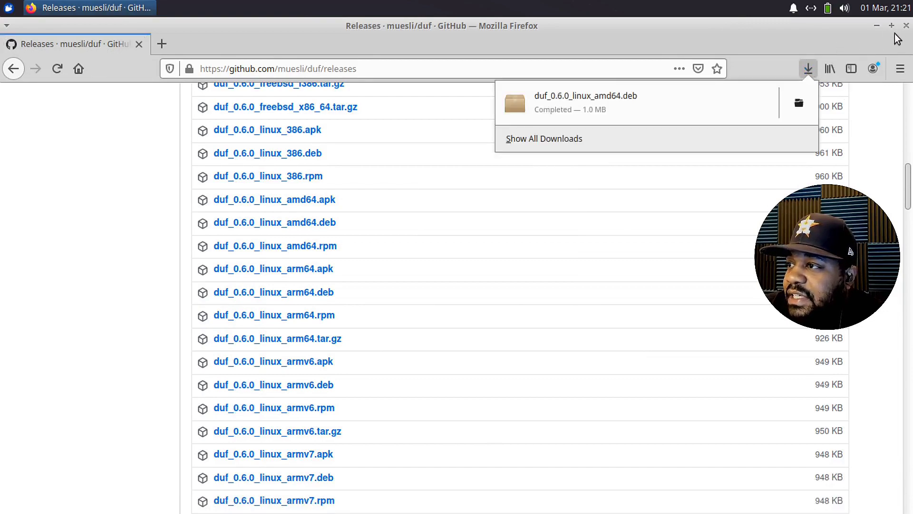
pyautogui.press('Escape')
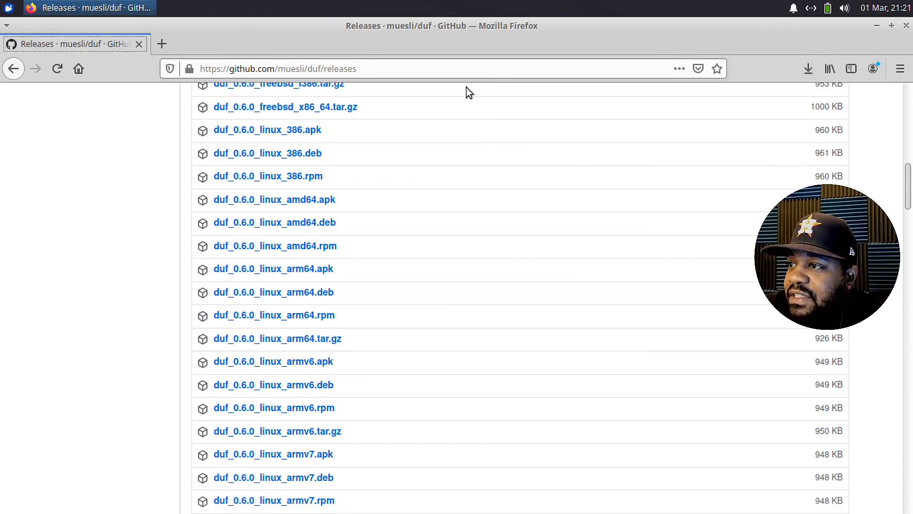
pyautogui.click(906, 26)
# Open the Downloads folder in the file manager and open duf_0.6.0_linux_amd64.deb in the software installer.
pyautogui.click(53, 142)
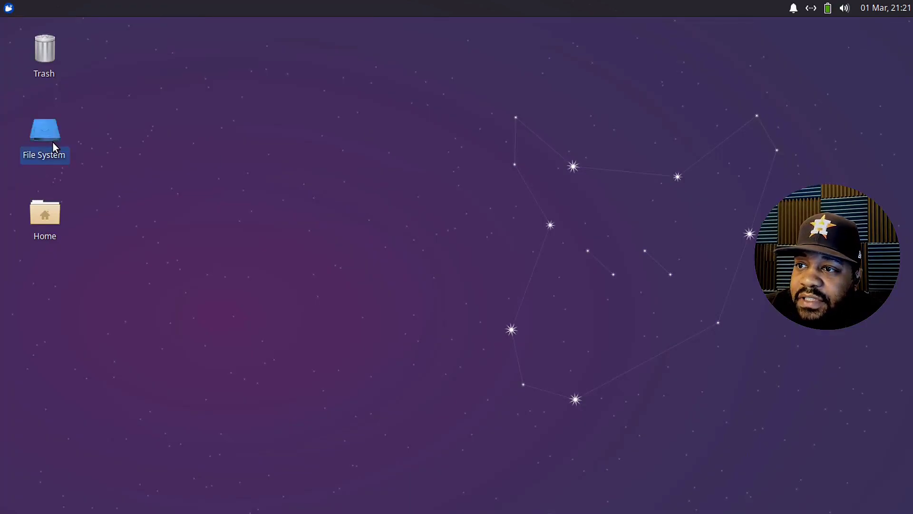
pyautogui.click(509, 181)
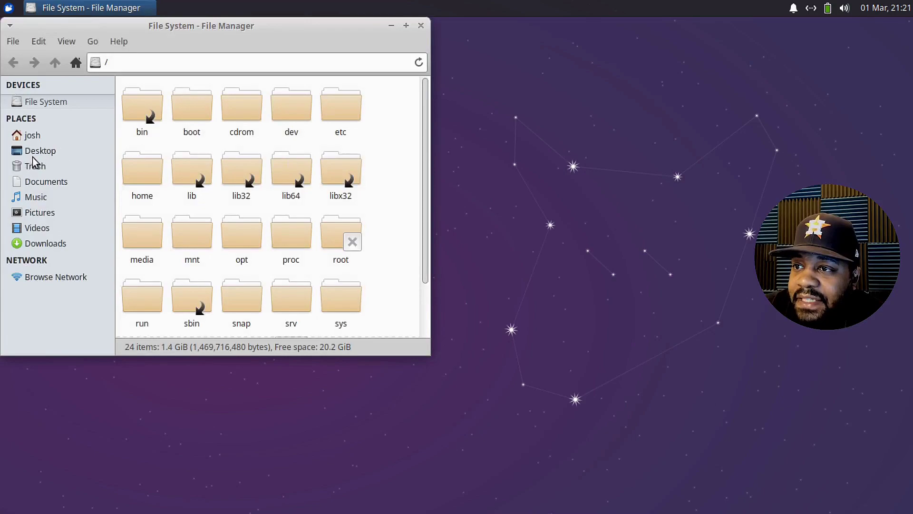
pyautogui.click(37, 244)
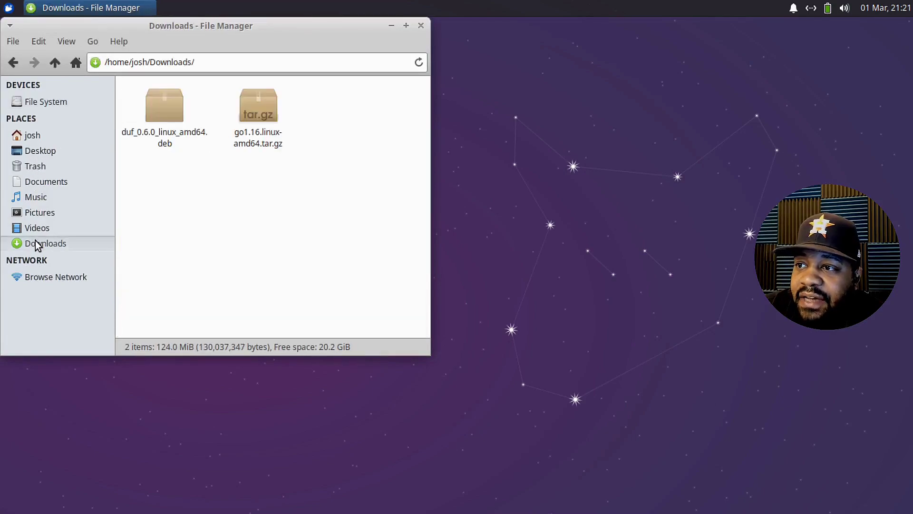
pyautogui.doubleClick(163, 117)
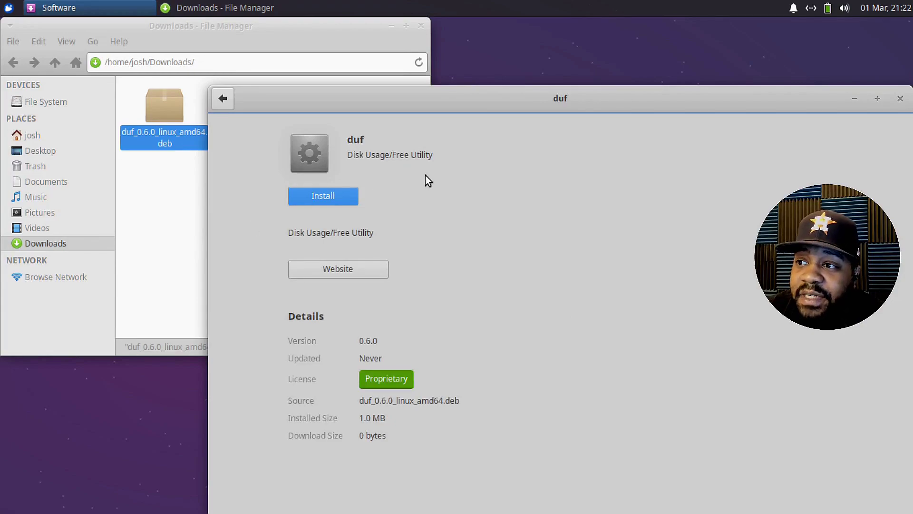
# Install the duf package, entering the account password to authorize the untrusted software installation.
pyautogui.moveTo(524, 102); pyautogui.dragTo(481, 83)
pyautogui.click(284, 178)
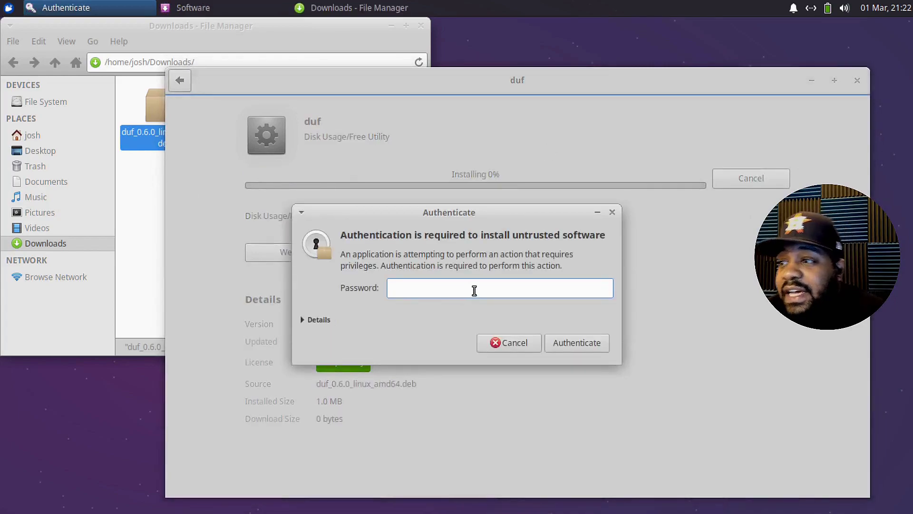
pyautogui.write('••••••')
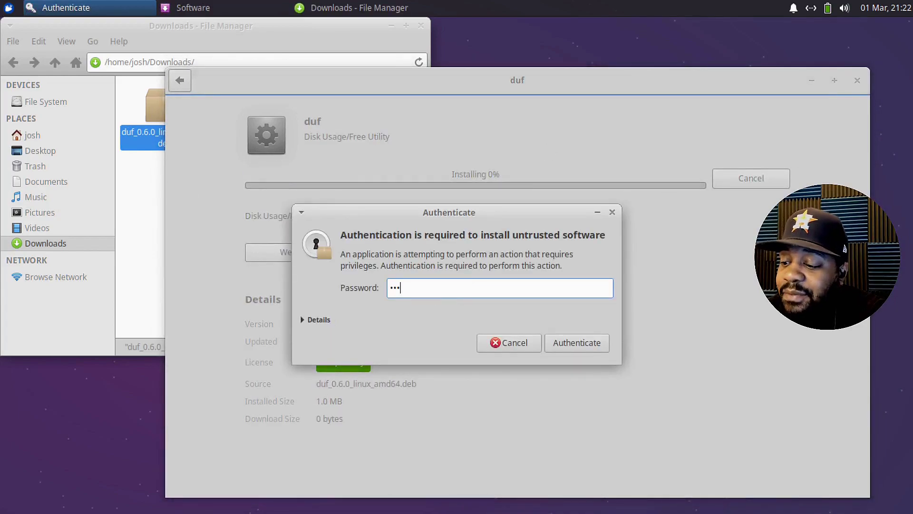
pyautogui.write('•••')
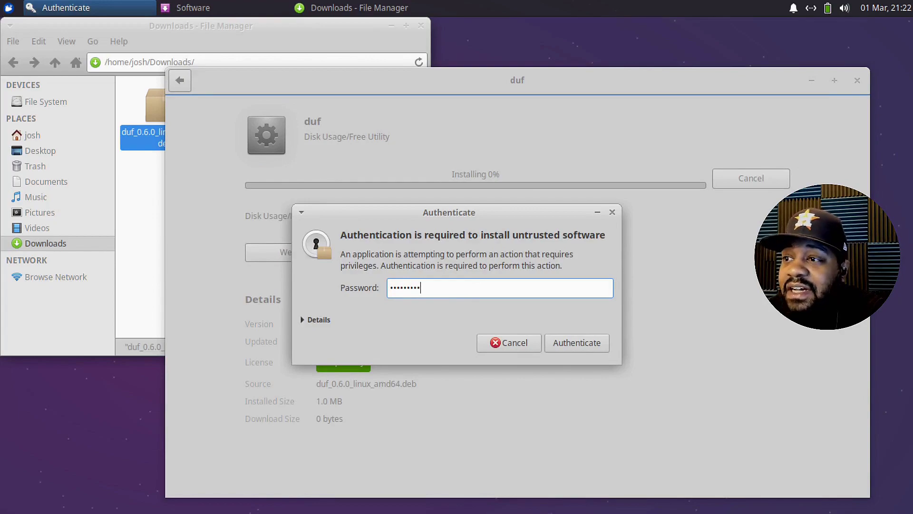
pyautogui.press('Return')
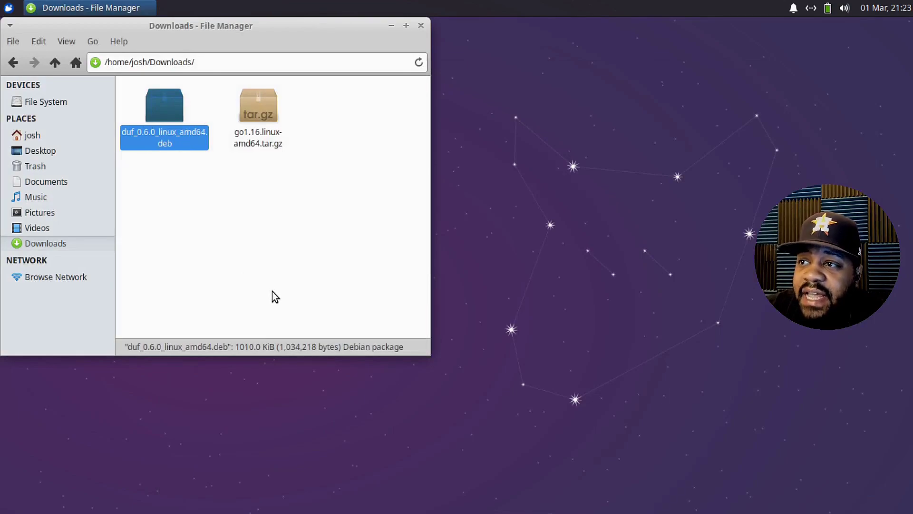
pyautogui.click(227, 279)
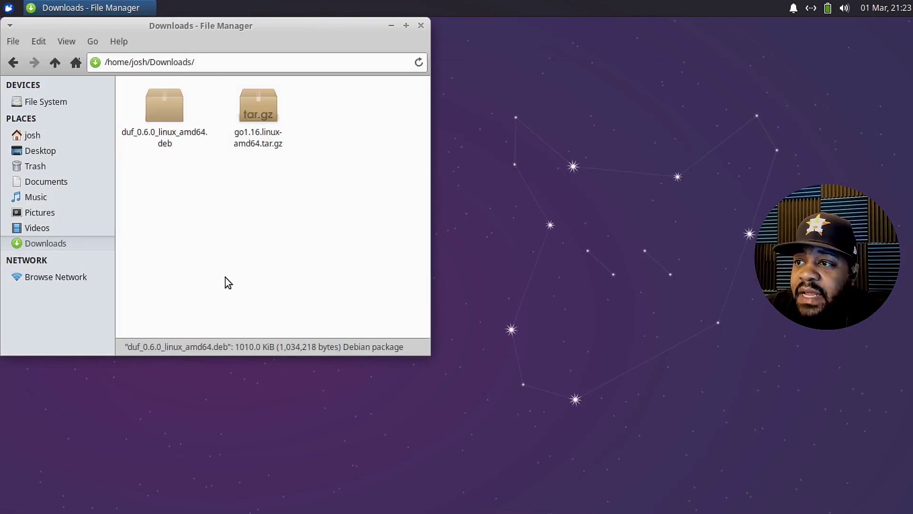
# Open Terminal Emulator, close the Downloads file manager window, and move the terminal into the desktop's open area.
pyautogui.click(9, 9)
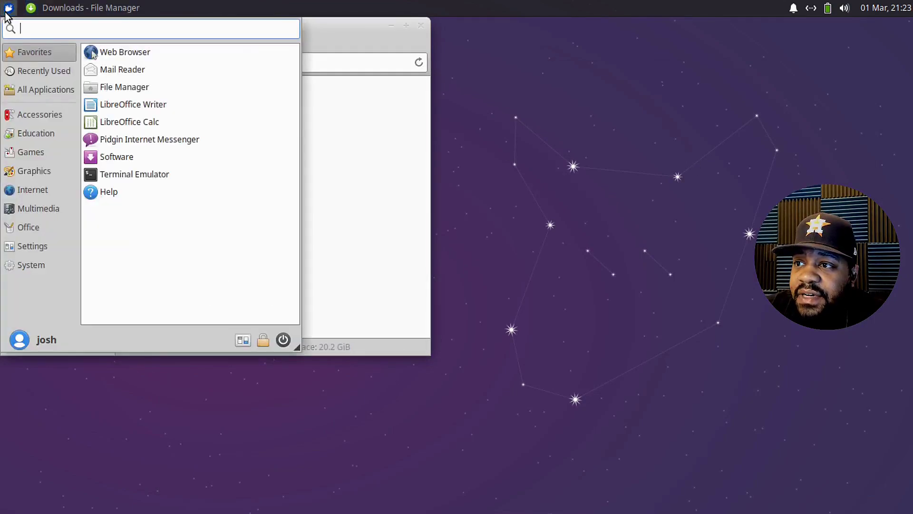
pyautogui.click(133, 174)
pyautogui.click(420, 25)
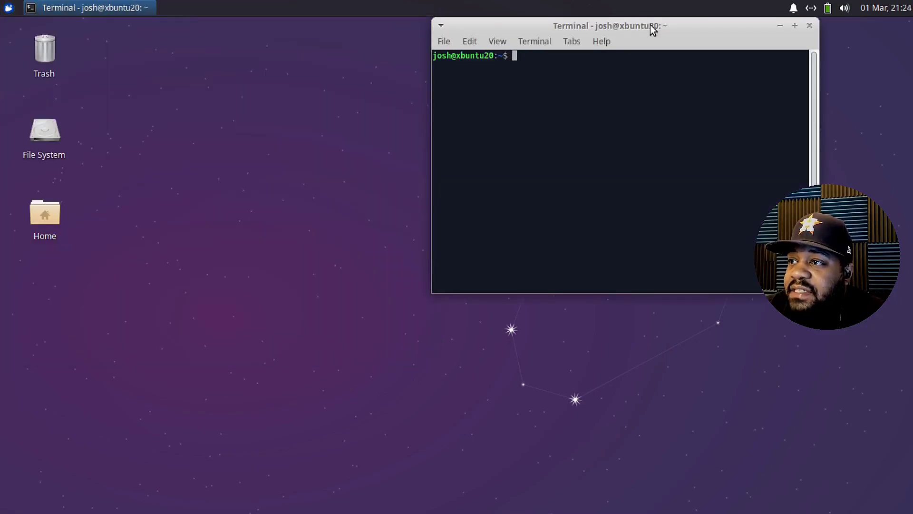
pyautogui.moveTo(596, 34); pyautogui.dragTo(297, 60)
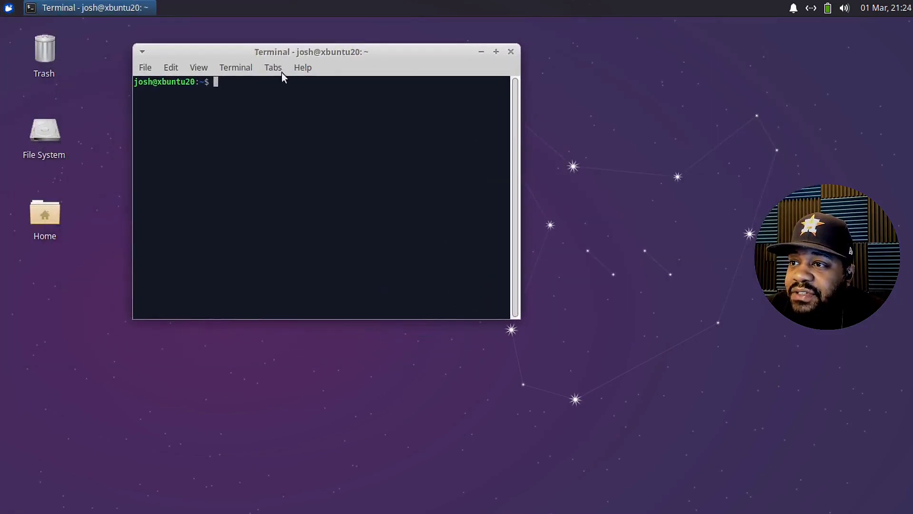
# Zoom in the terminal view twice to enlarge its text.
pyautogui.click(197, 68)
pyautogui.click(216, 152)
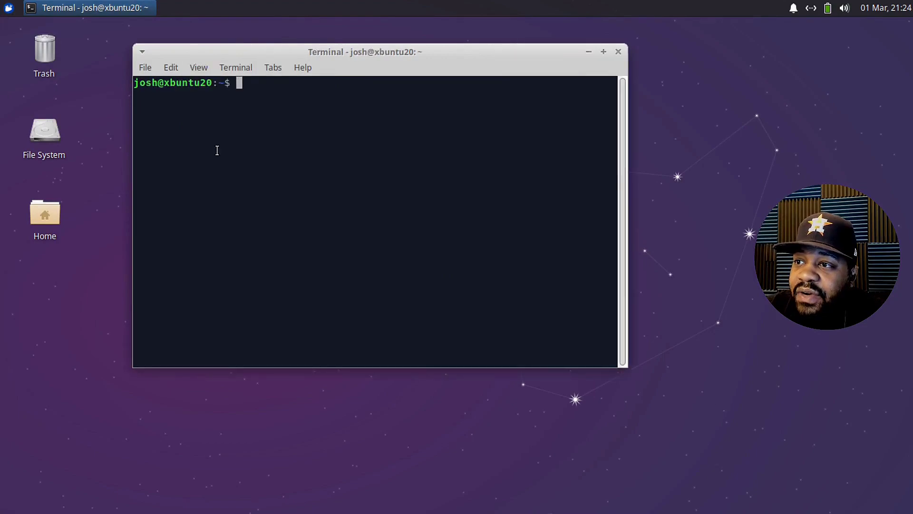
pyautogui.click(199, 68)
pyautogui.click(233, 148)
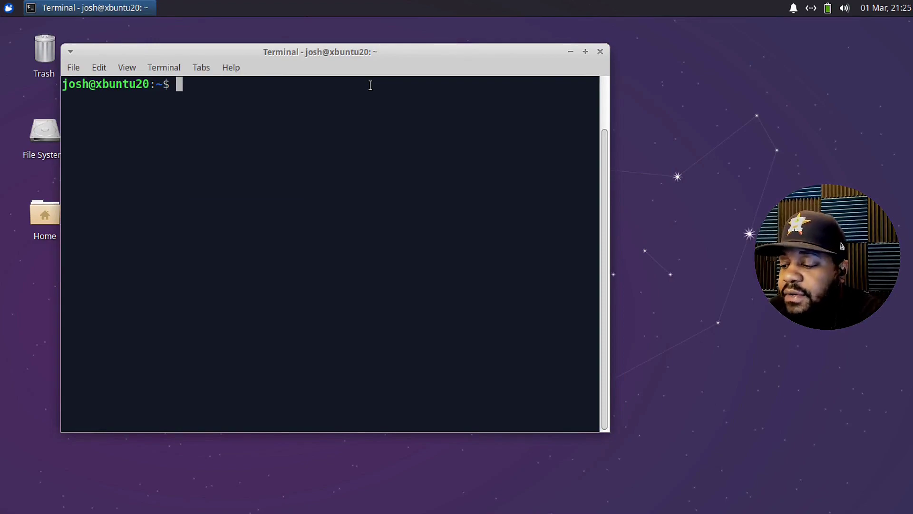
# Run duf in the terminal and review its tables of local and special devices.
pyautogui.write('duf')
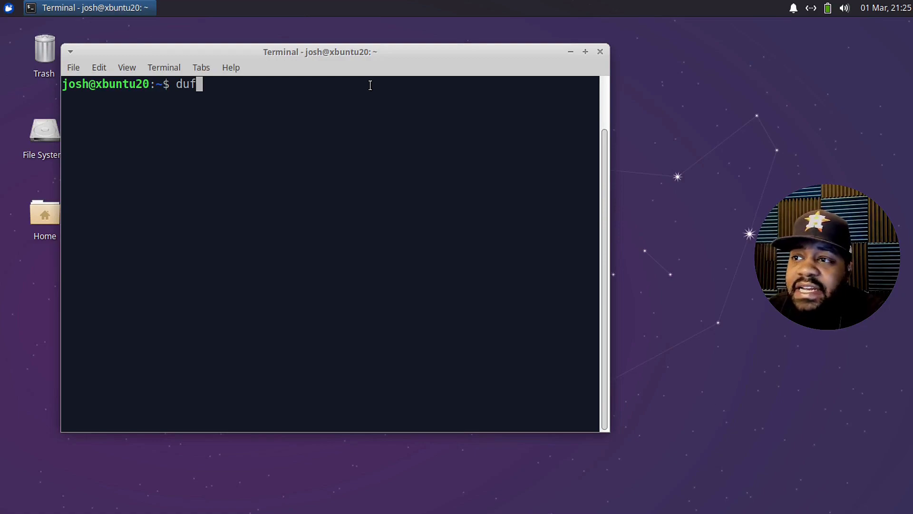
pyautogui.press('Return')
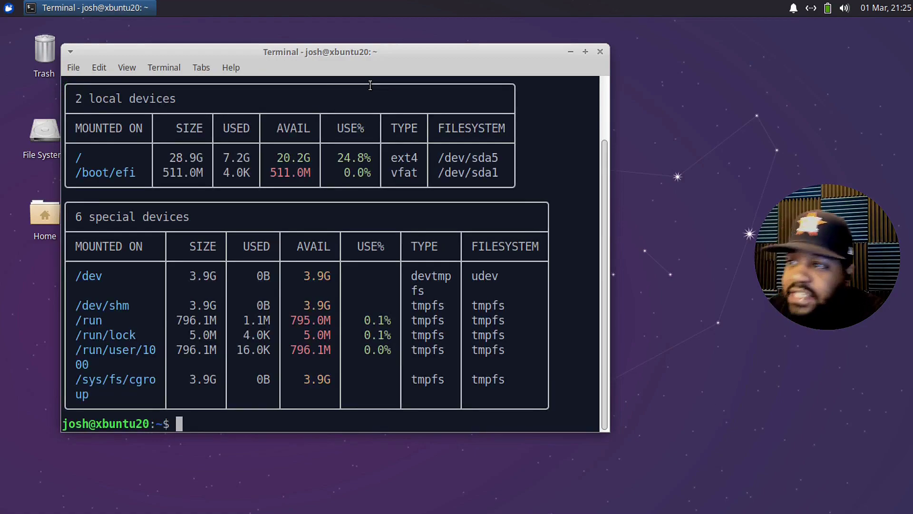
pyautogui.scroll(2, 365, 224)
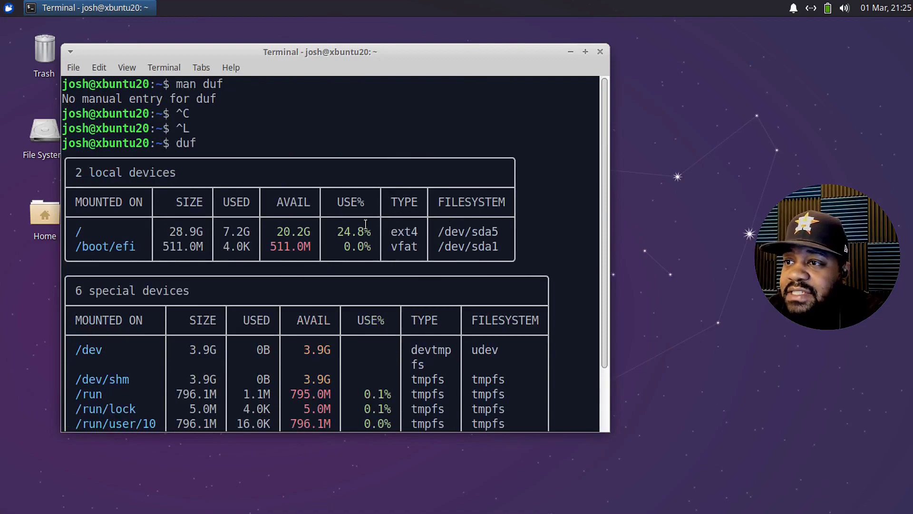
pyautogui.scroll(-1, 365, 224)
pyautogui.scroll(-1, 365, 224)
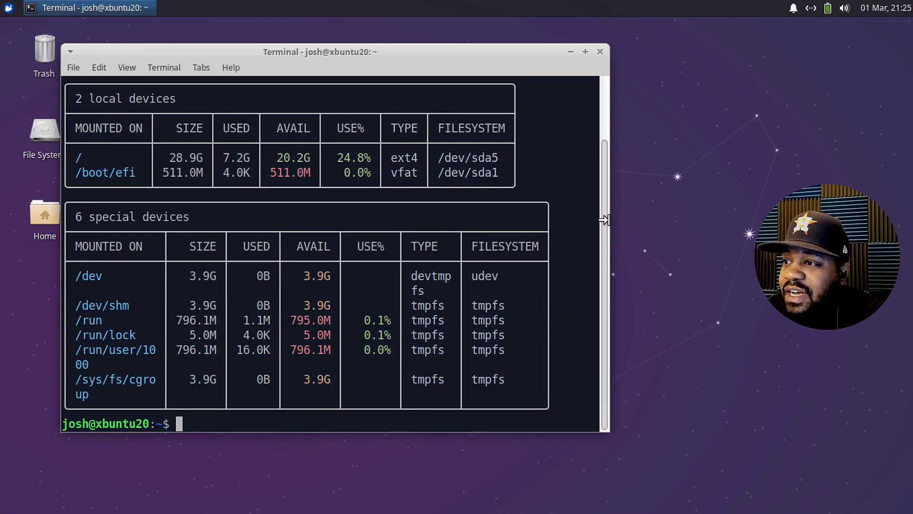
# Widen the terminal window, run duf again, and examine the wider tables, including the /boot/efi row.
pyautogui.moveTo(604, 219); pyautogui.dragTo(718, 231)
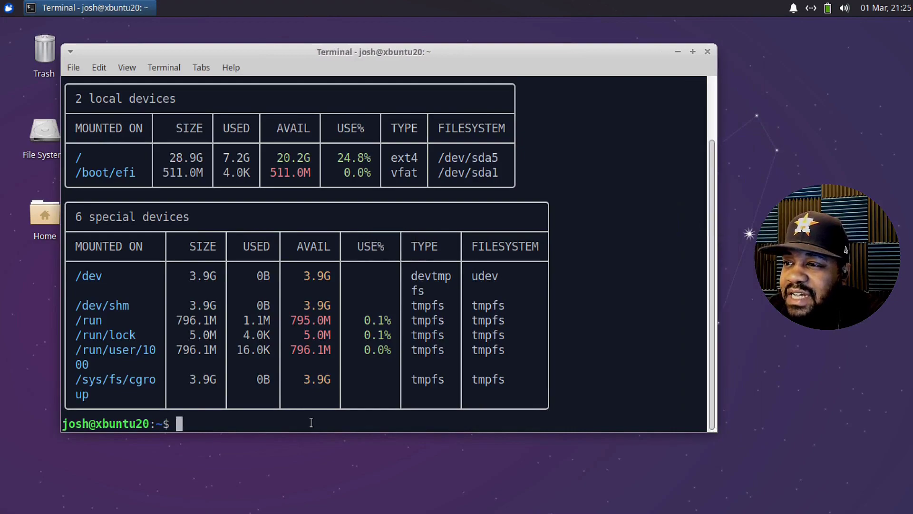
pyautogui.write('duf')
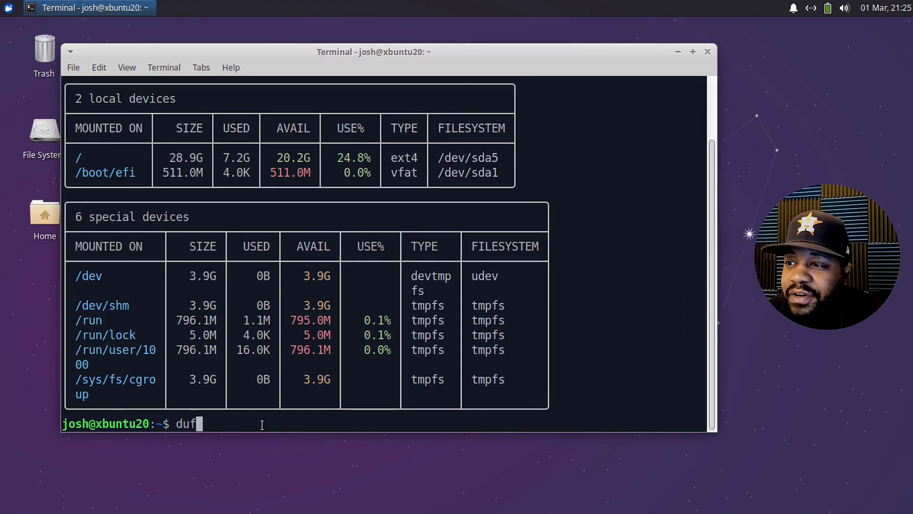
pyautogui.press('Return')
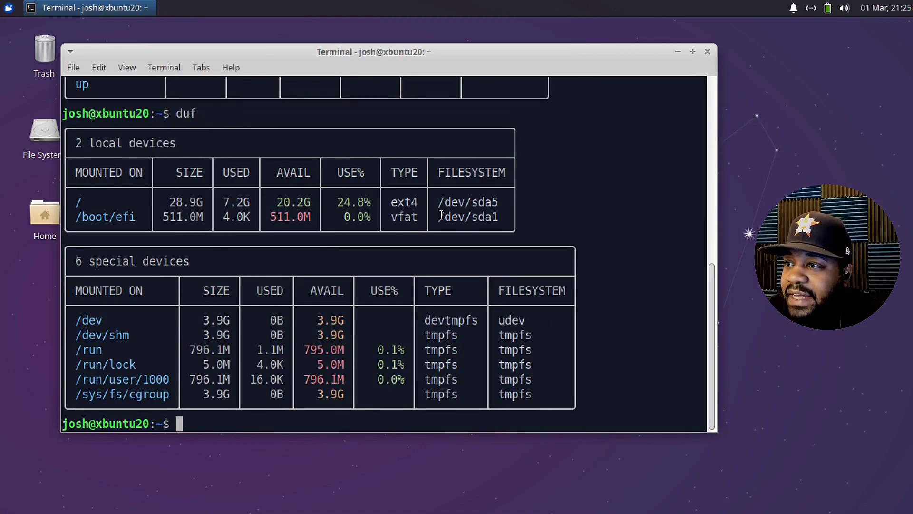
pyautogui.scroll(4, 217, 252)
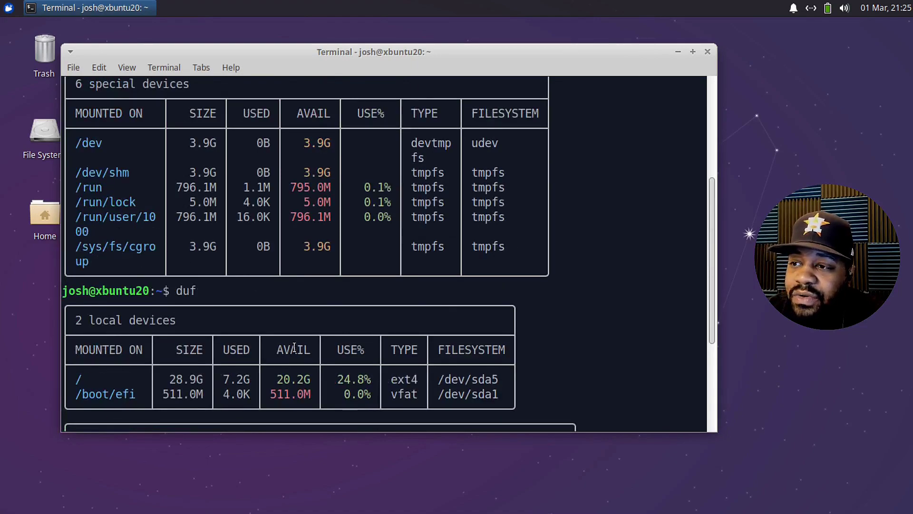
pyautogui.scroll(-4, 292, 346)
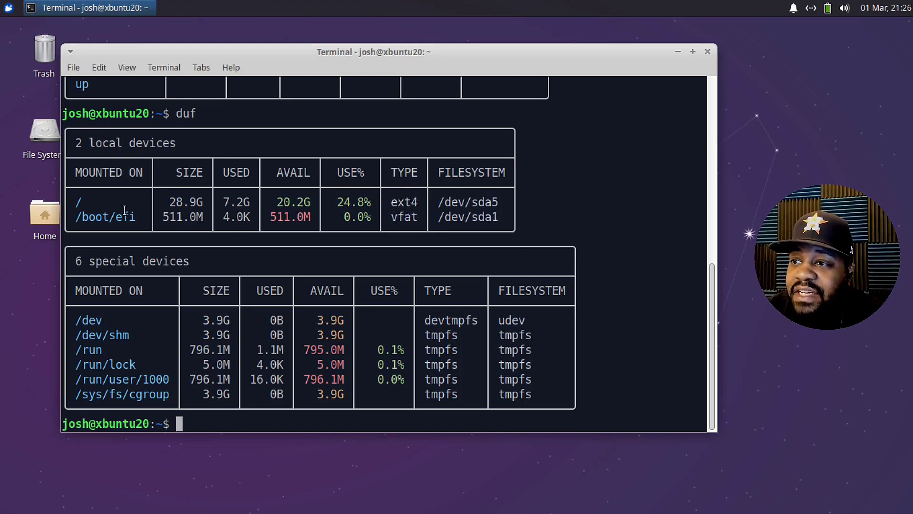
pyautogui.doubleClick(82, 219)
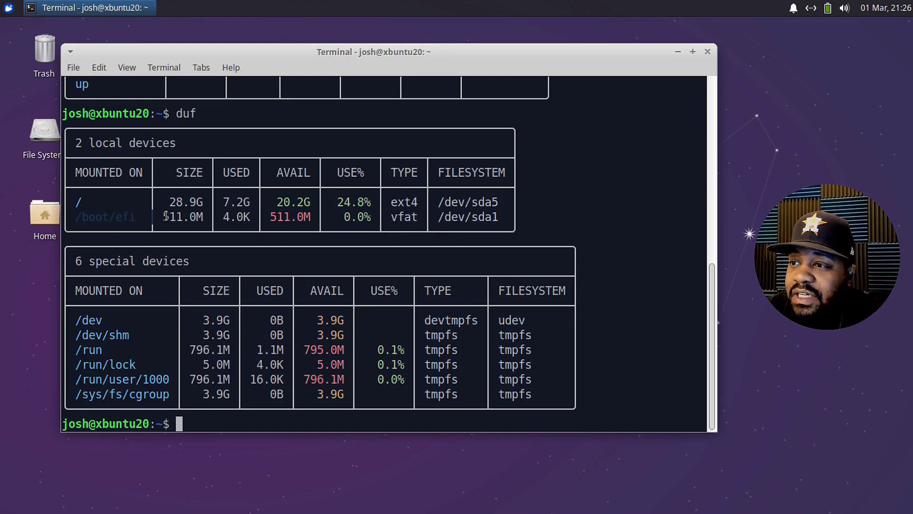
pyautogui.click(78, 223)
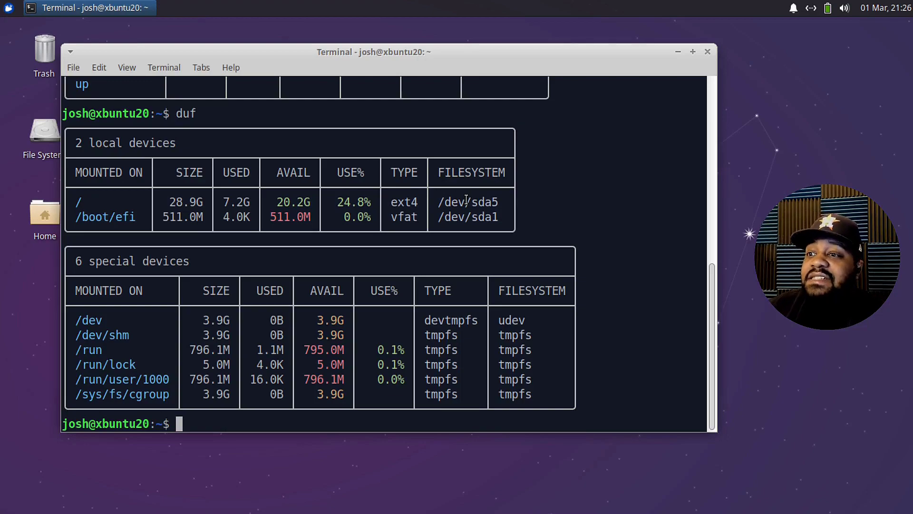
# Enlarge the terminal window's height, run df, and compare its plain listing with the duf tables.
pyautogui.write('df')
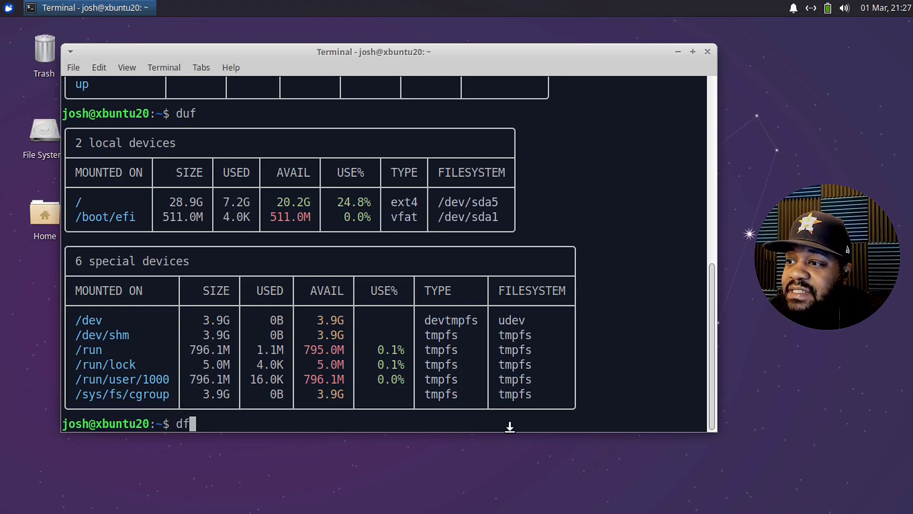
pyautogui.moveTo(510, 427); pyautogui.dragTo(505, 495)
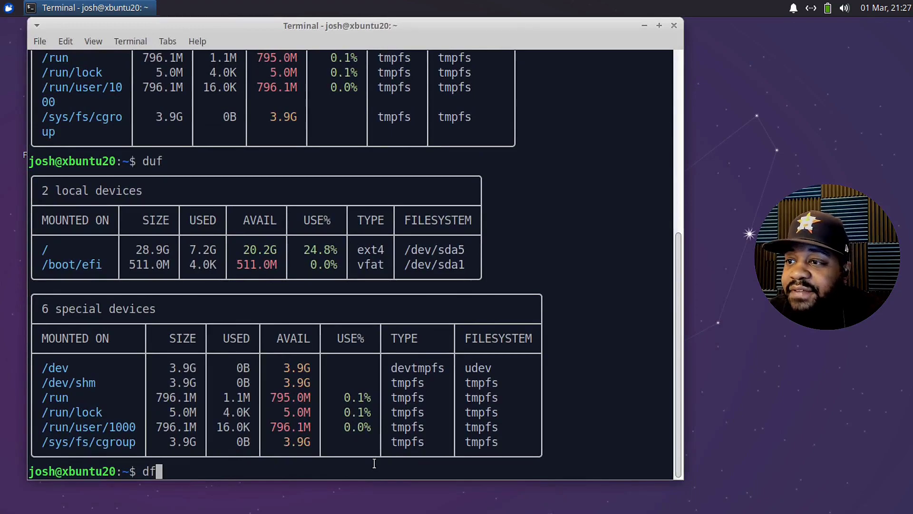
pyautogui.press('Return')
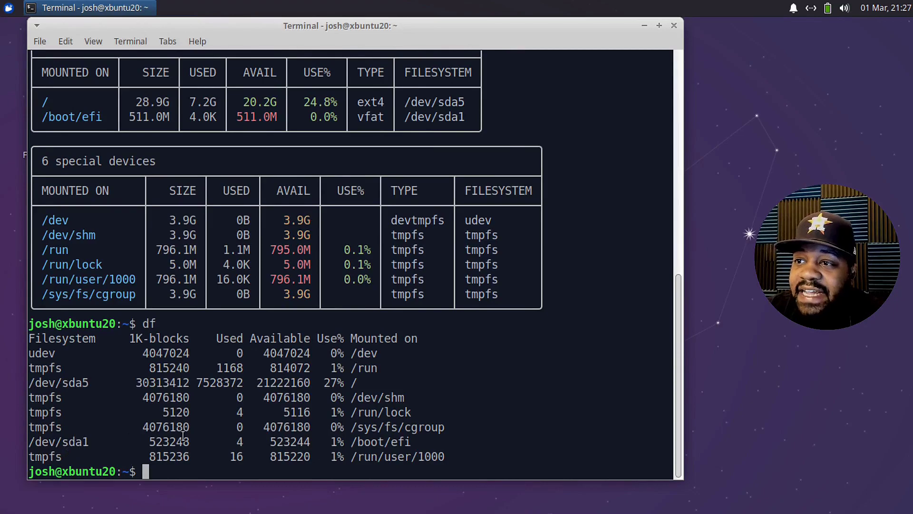
pyautogui.scroll(1, 199, 193)
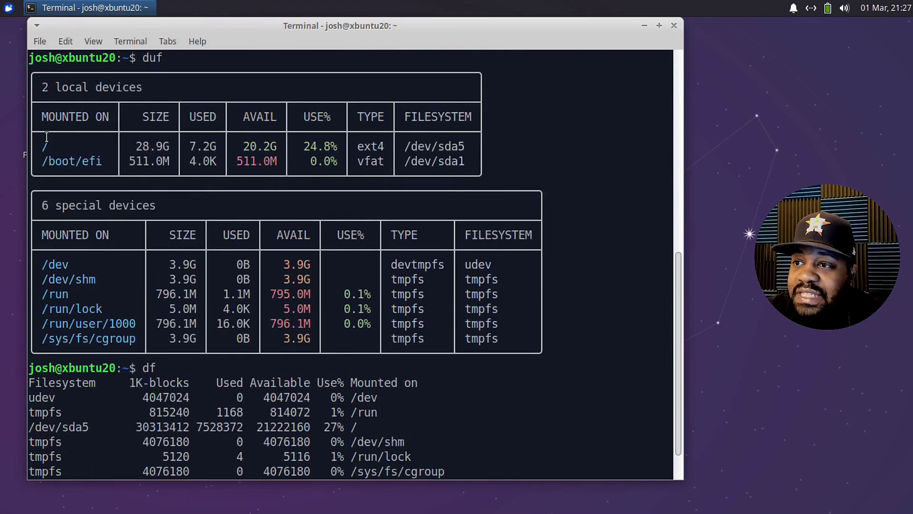
pyautogui.scroll(-1, 77, 369)
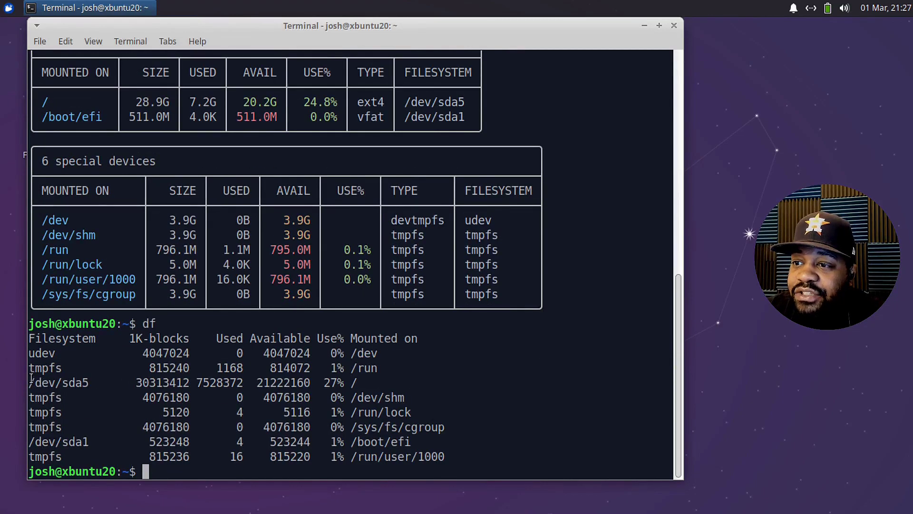
pyautogui.scroll(3, 197, 248)
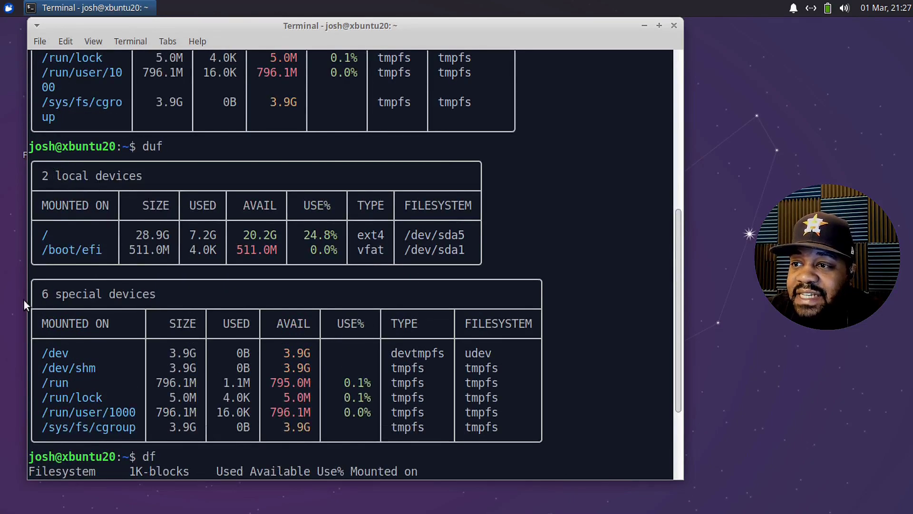
pyautogui.scroll(-1, 119, 295)
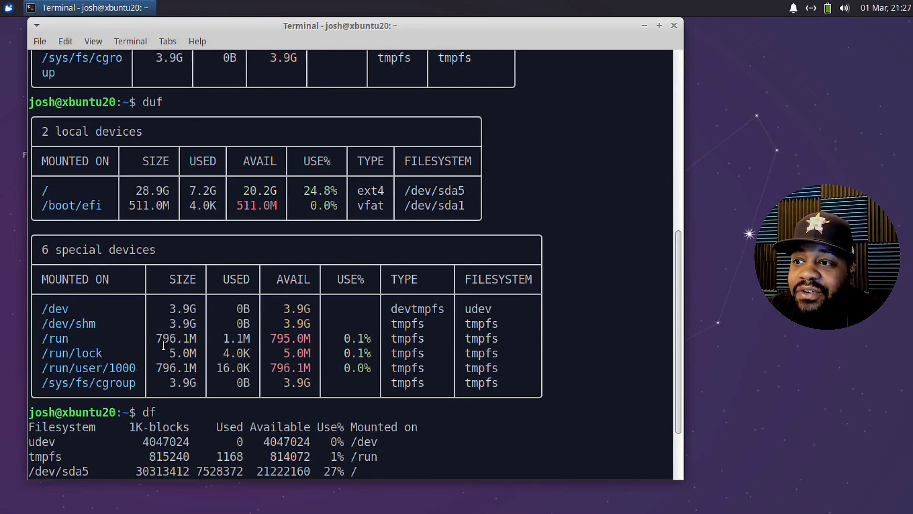
# Compare the df listing and the output of duf / with the full duf tables of local and special devices.
pyautogui.scroll(-2, 164, 345)
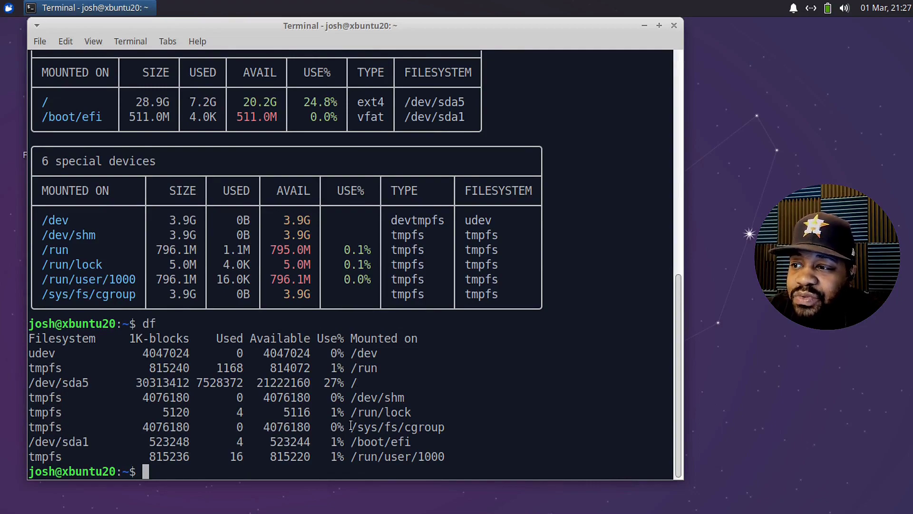
pyautogui.moveTo(411, 441); pyautogui.dragTo(457, 439)
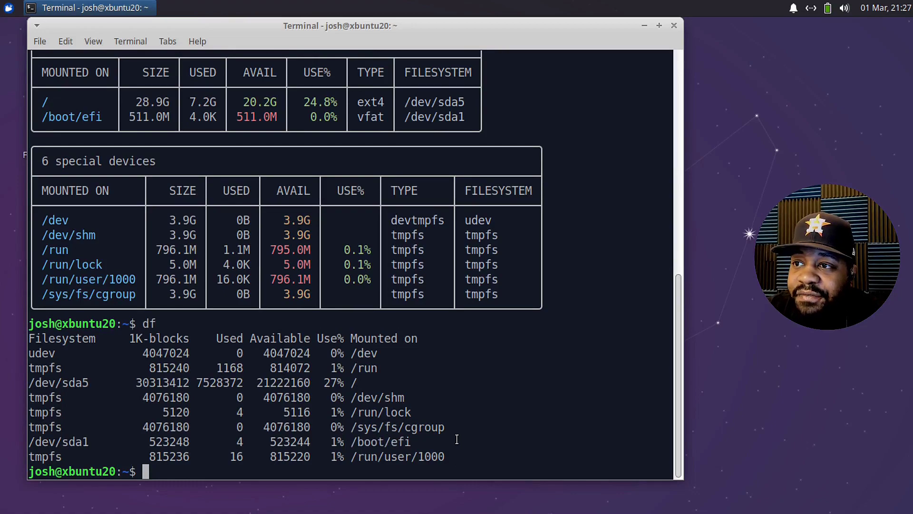
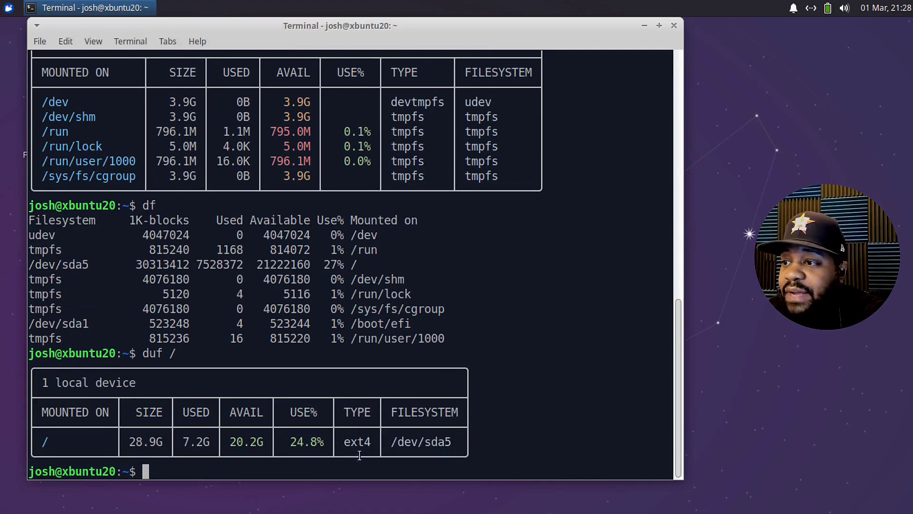
pyautogui.scroll(4, 517, 423)
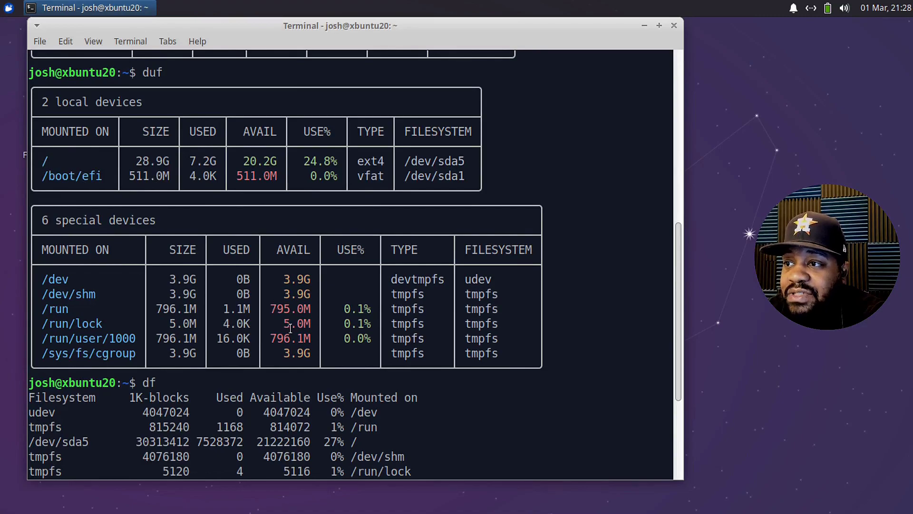
pyautogui.scroll(-4, 292, 331)
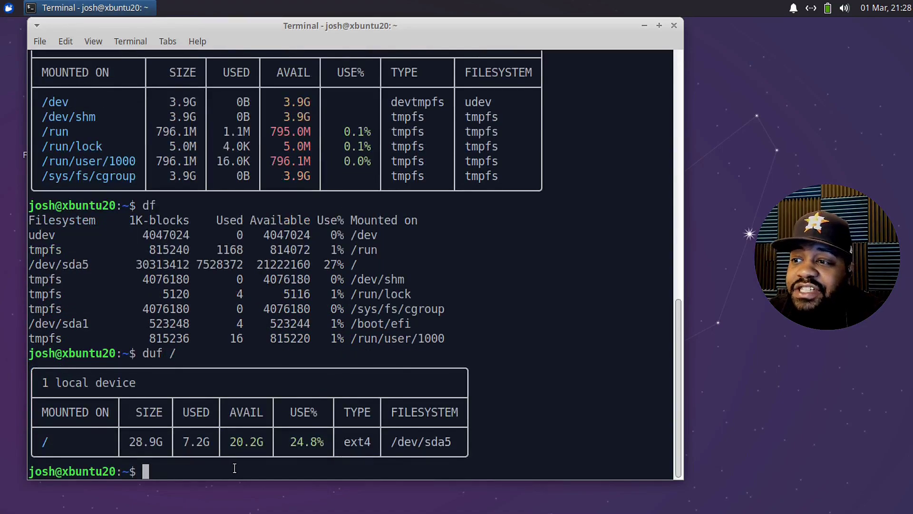
# Run duf for the two mount points / and /boot/efi in one command.
pyautogui.press('Up')
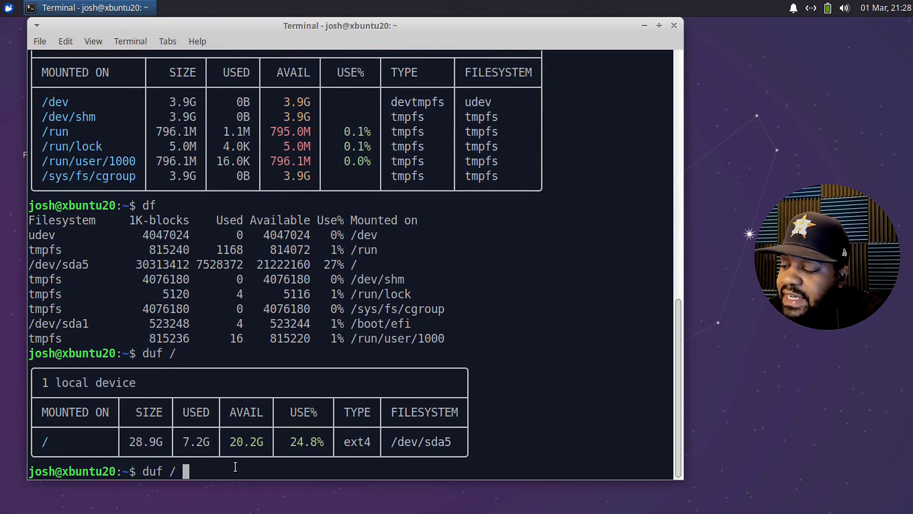
pyautogui.write('/bo')
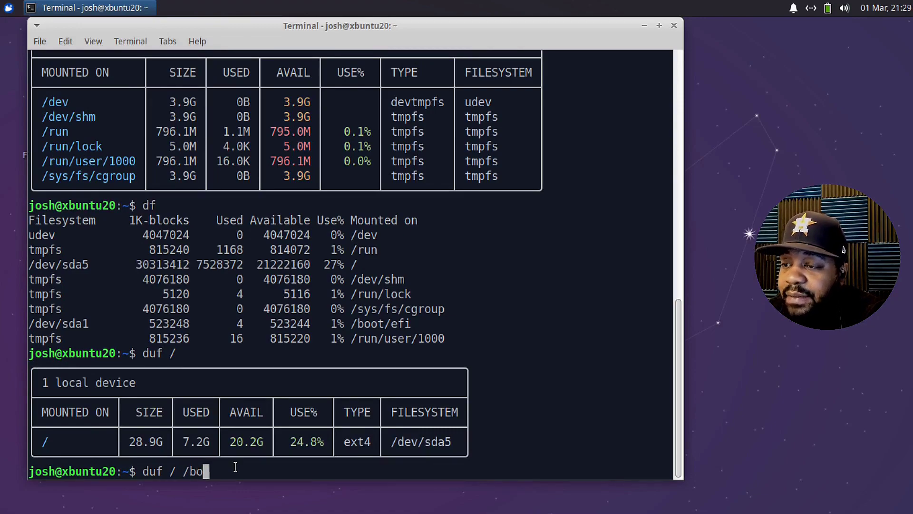
pyautogui.write('ot')
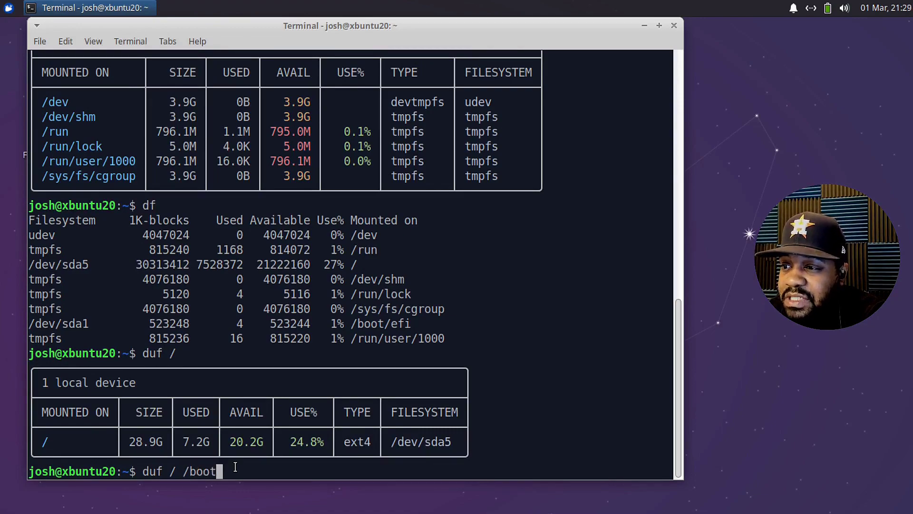
pyautogui.write('/efi')
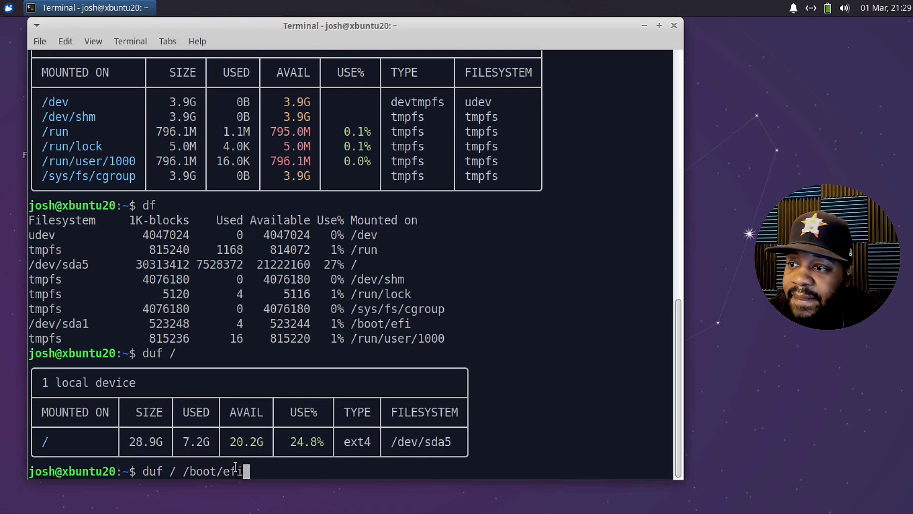
pyautogui.press('Return')
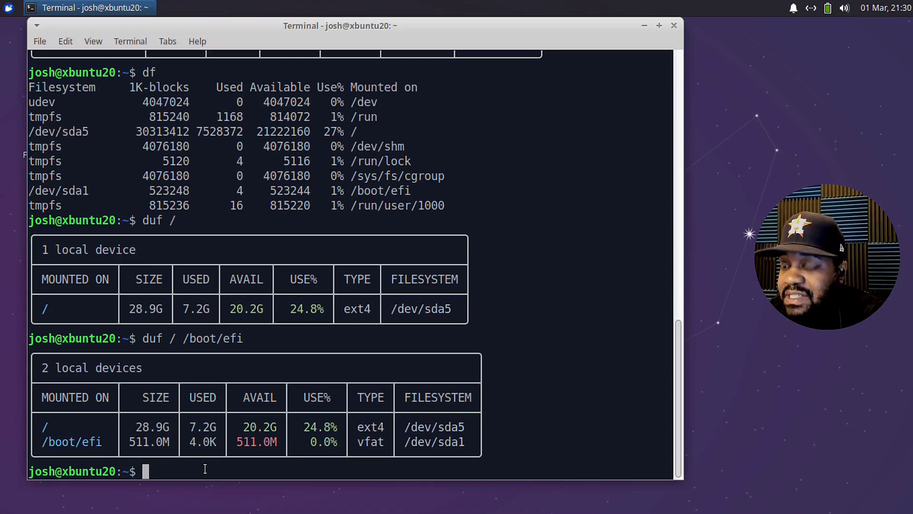
# Run duf with the --all option to list every device.
pyautogui.write('duf ')
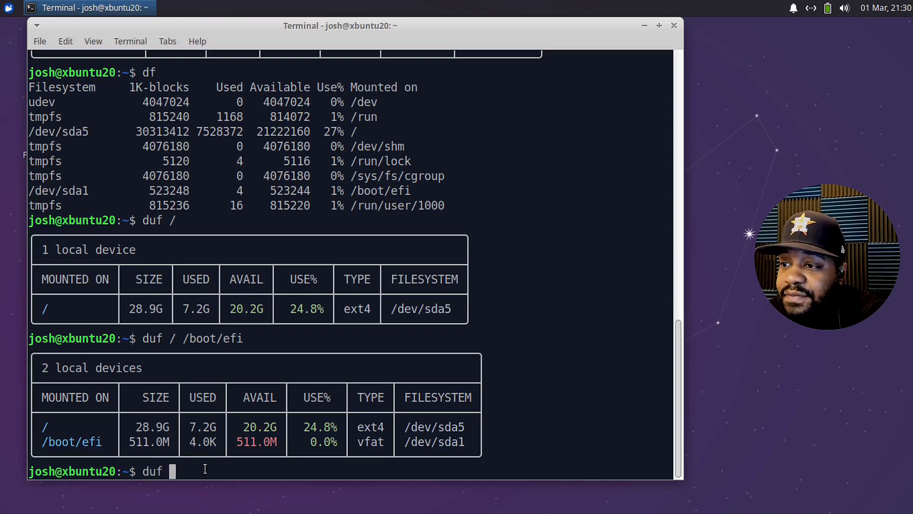
pyautogui.write('--all')
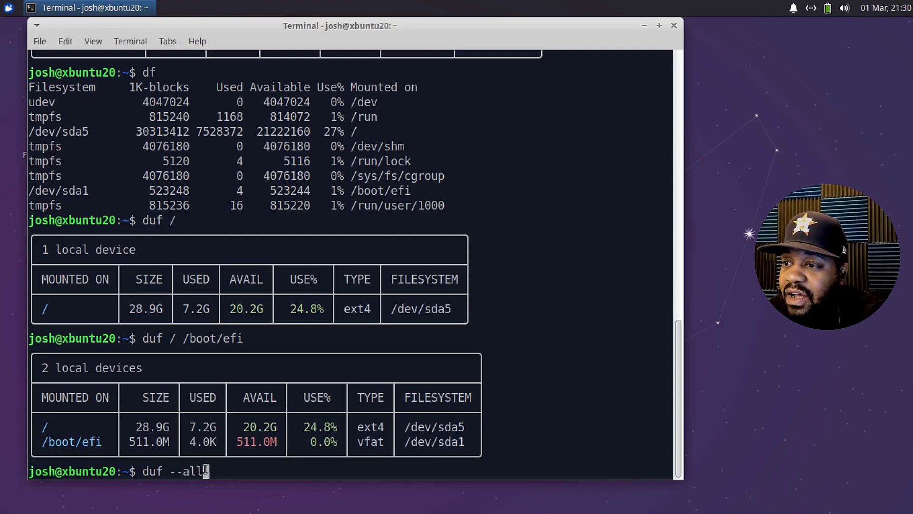
pyautogui.press('Return')
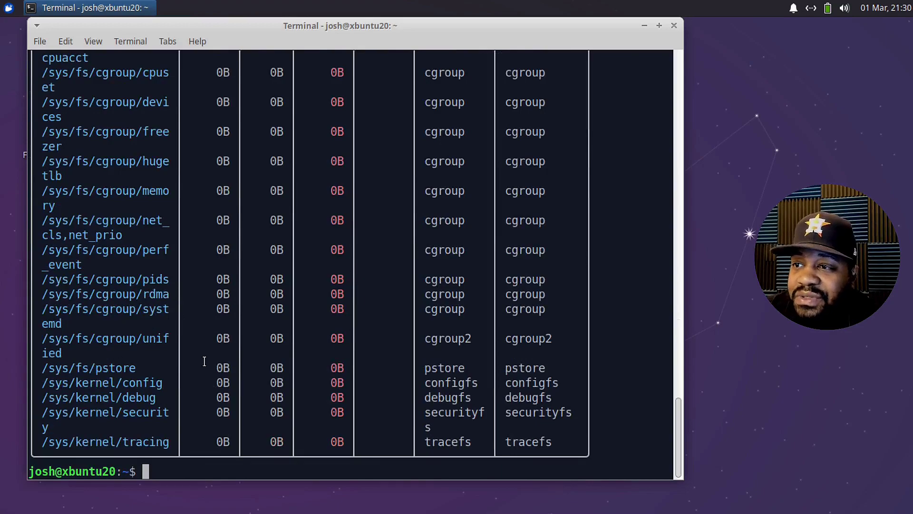
# Examine the local, fuse and special device tables in the duf --all output.
pyautogui.scroll(7, 204, 360)
pyautogui.scroll(4, 183, 327)
pyautogui.scroll(-3, 183, 327)
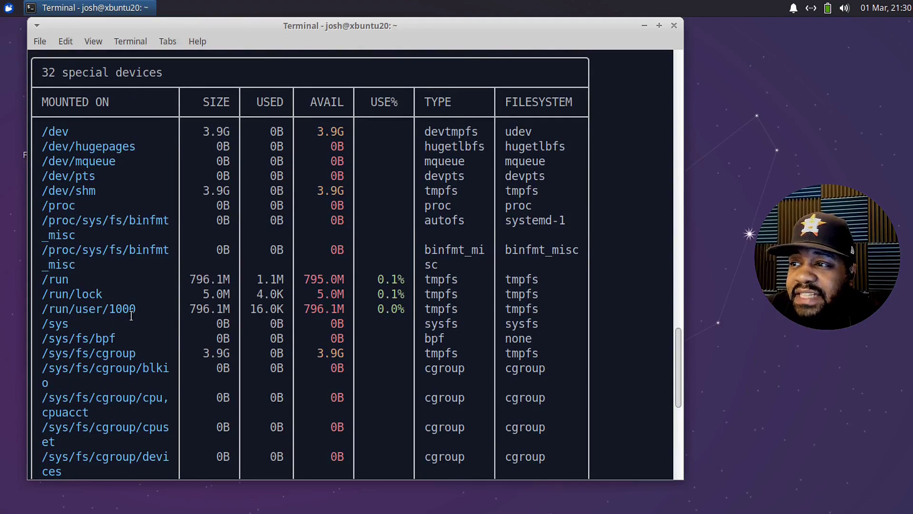
pyautogui.scroll(4, 205, 307)
pyautogui.scroll(1, 286, 315)
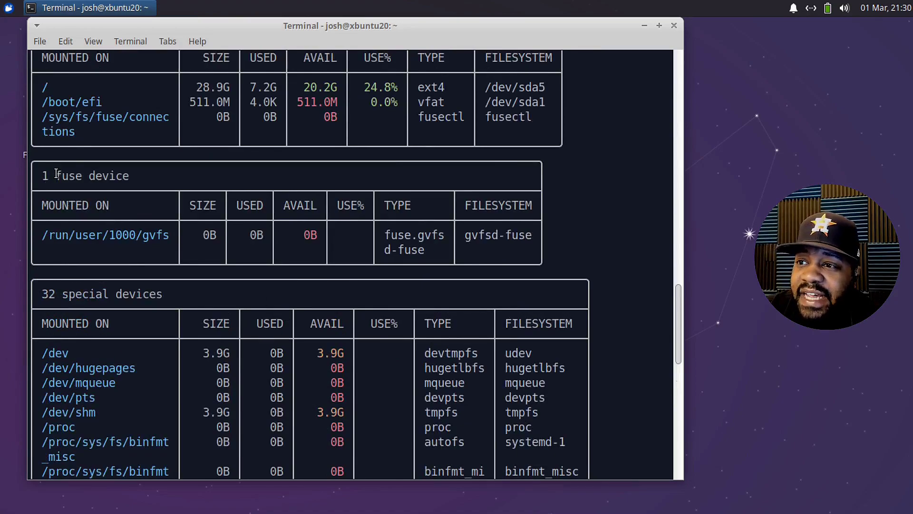
pyautogui.scroll(2, 143, 274)
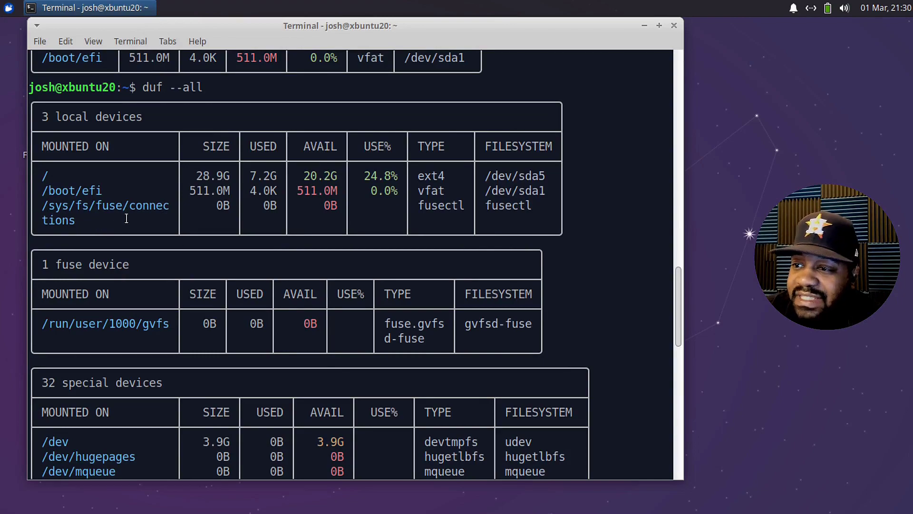
pyautogui.scroll(-10, 129, 217)
pyautogui.scroll(-2, 130, 217)
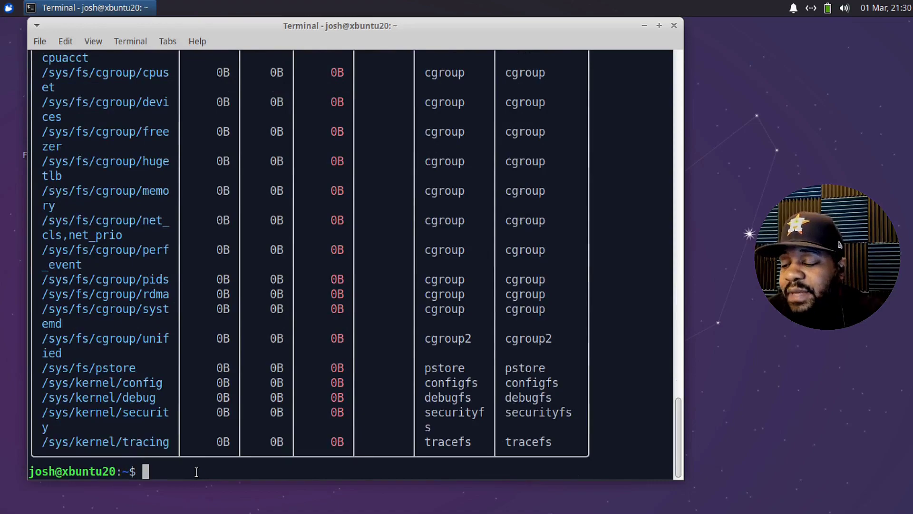
# Run plain duf again and compare its tables with the duf --all output, including the file system types.
pyautogui.write('duf')
pyautogui.press('Return')
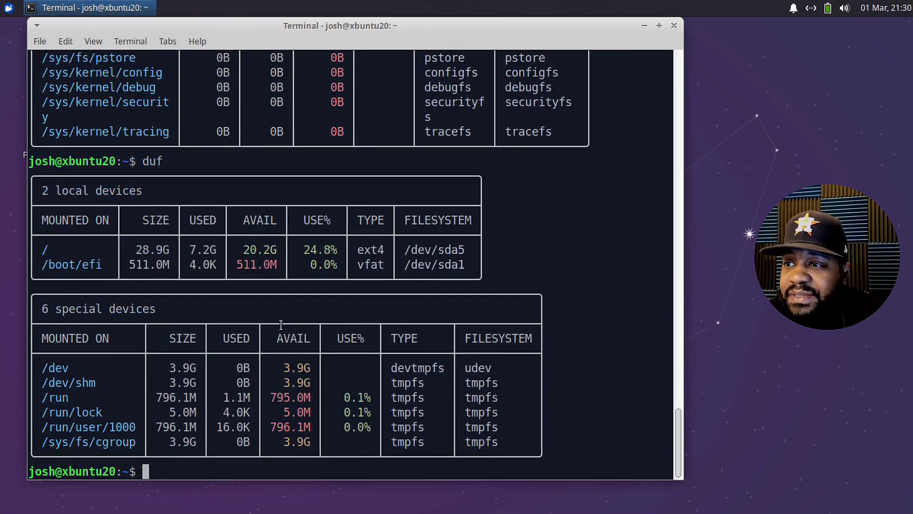
pyautogui.scroll(3, 173, 348)
pyautogui.scroll(8, 173, 347)
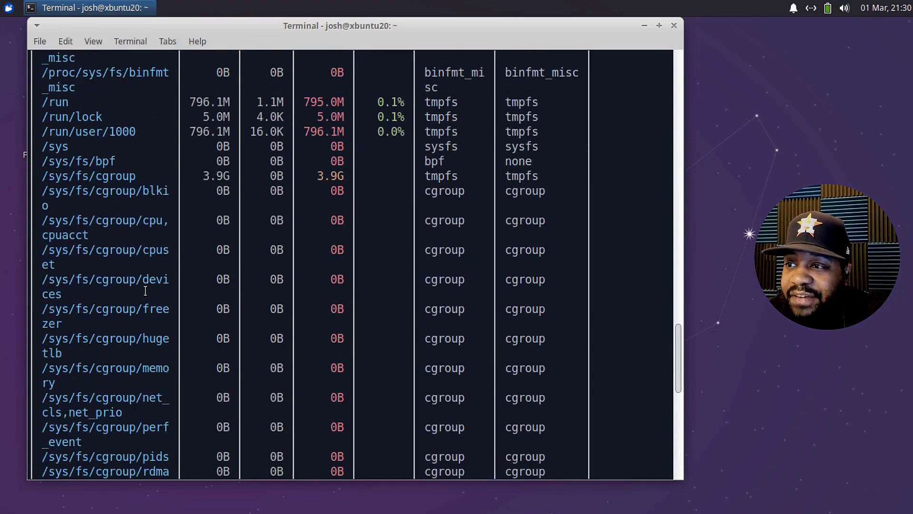
pyautogui.scroll(-9, 145, 296)
pyautogui.scroll(-2, 145, 295)
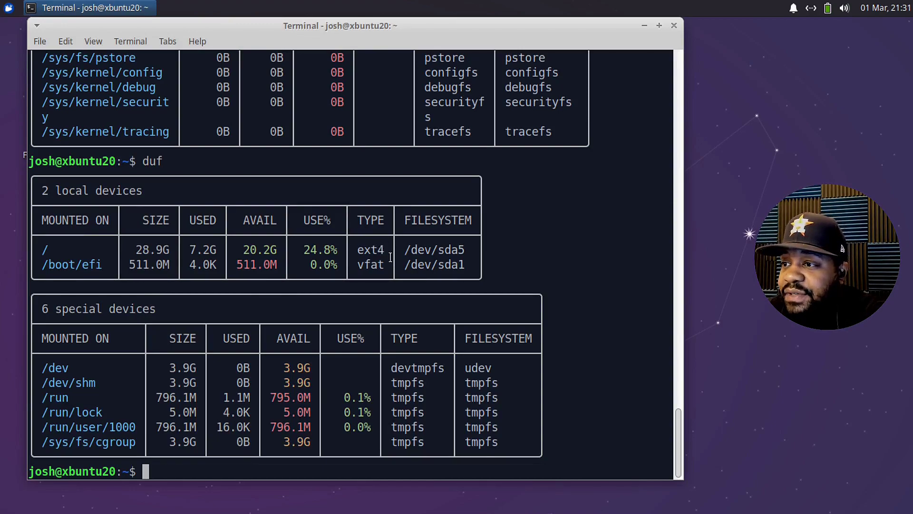
pyautogui.moveTo(392, 265)
pyautogui.mouseDown()
pyautogui.moveTo(348, 243)
pyautogui.moveTo(364, 265)
pyautogui.moveTo(391, 266)
pyautogui.mouseUp()
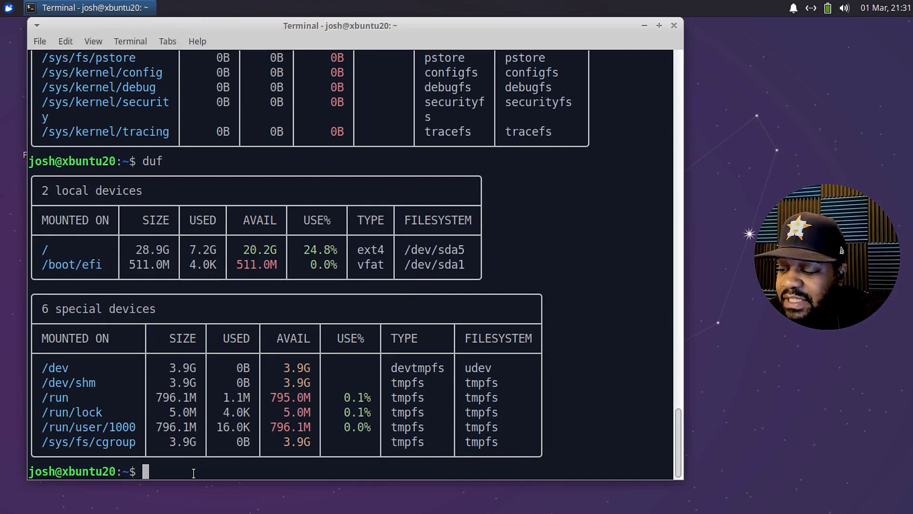
# Run duf --only-fs vfat to limit the output to vfat file systems, and compare it with the TYPE columns above.
pyautogui.write('duf ')
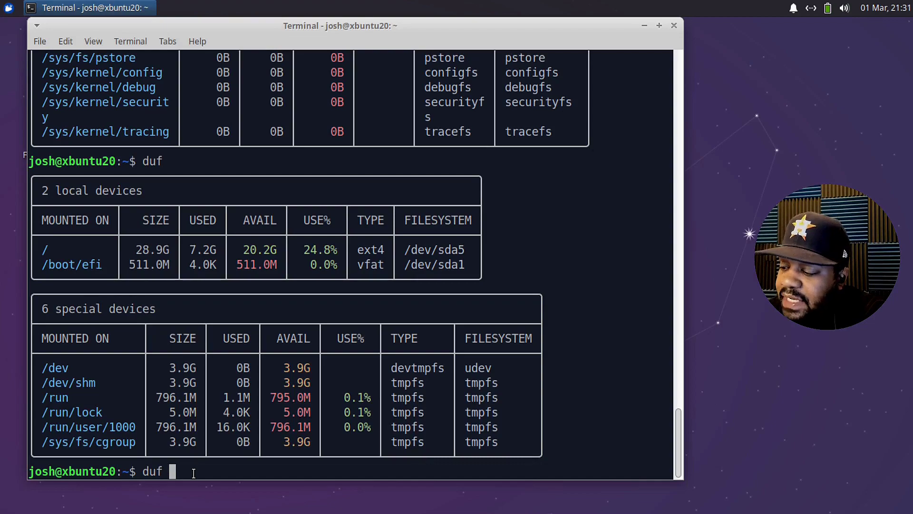
pyautogui.write('-')
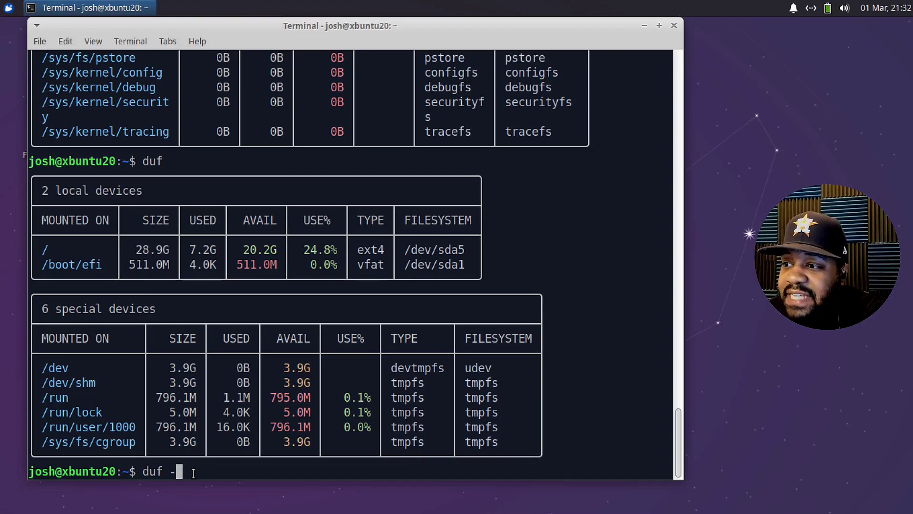
pyautogui.write('-only')
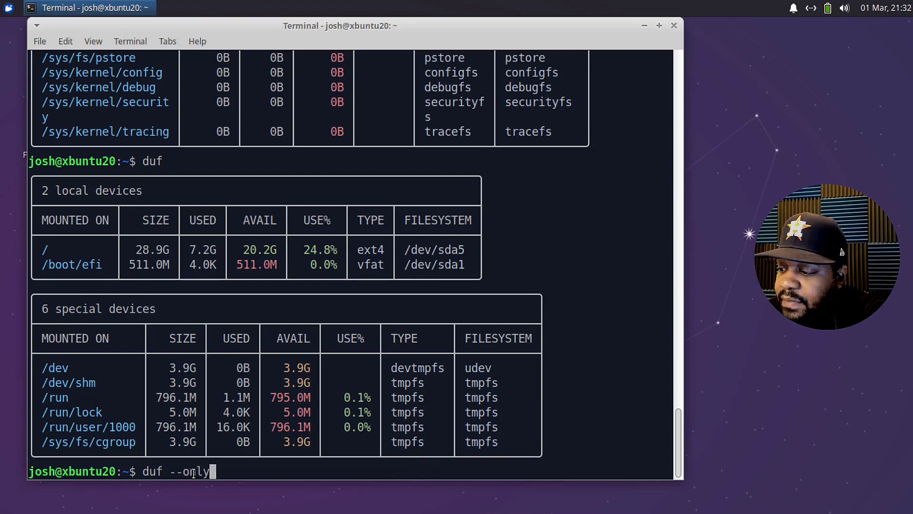
pyautogui.write('-fs')
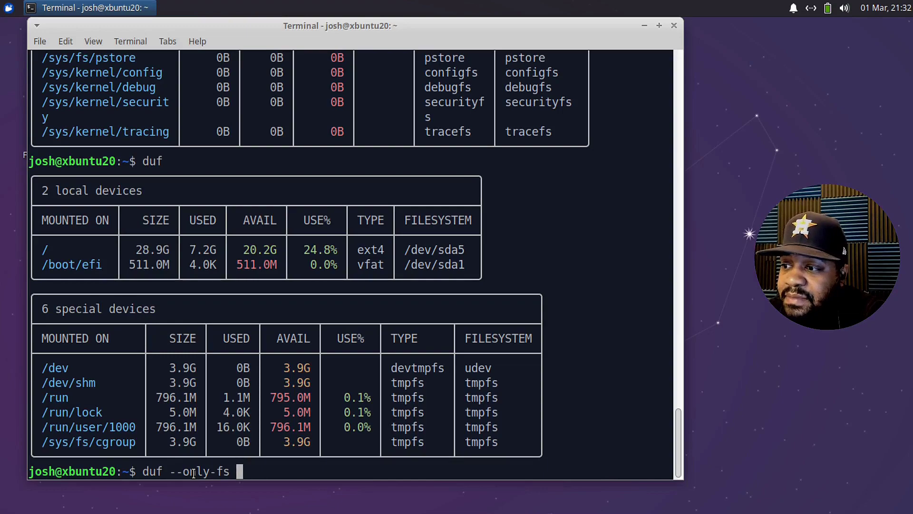
pyautogui.write(' vfat')
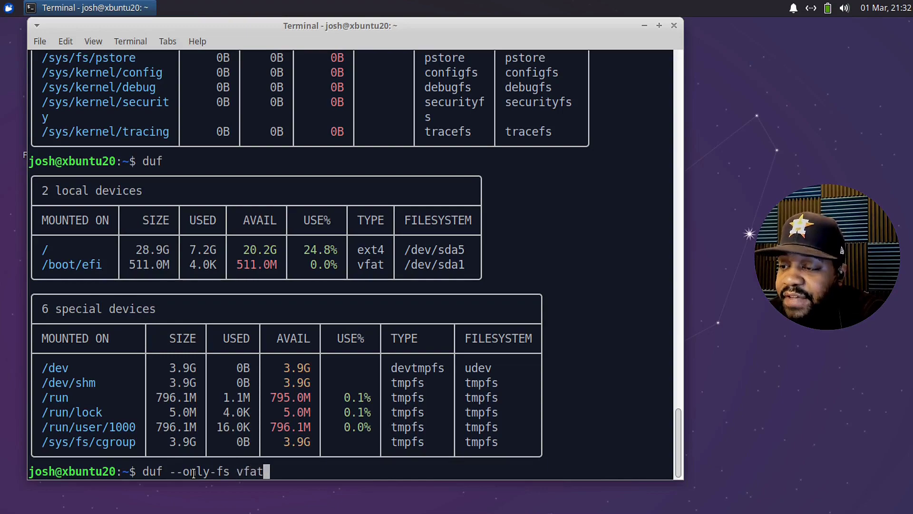
pyautogui.press('Return')
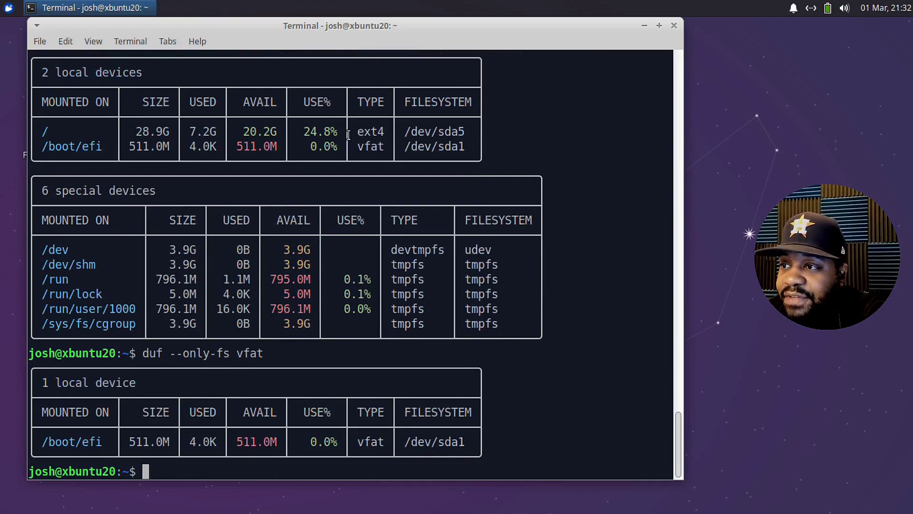
pyautogui.moveTo(393, 147); pyautogui.dragTo(426, 235)
pyautogui.click(420, 285)
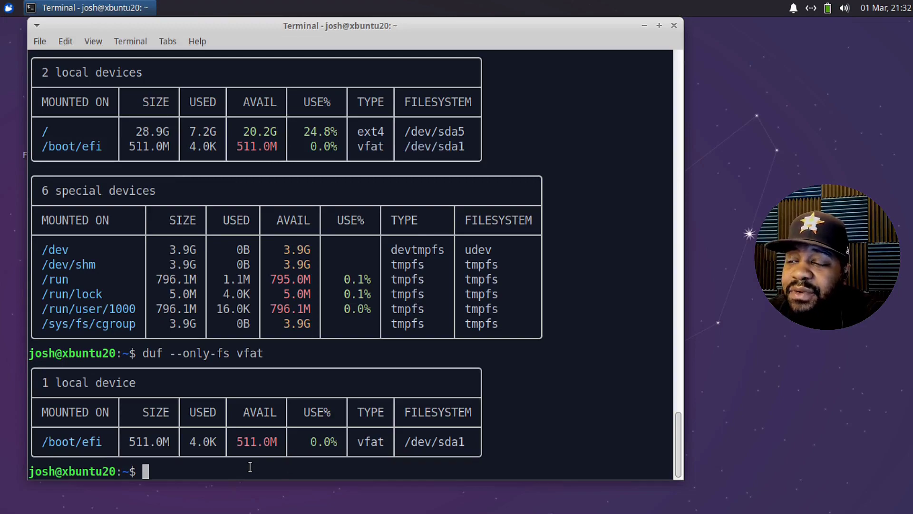
# Run duf --only-fs vfat,tmpfs and highlight the vfat and tmpfs entries in the resulting TYPE columns.
pyautogui.press('Up')
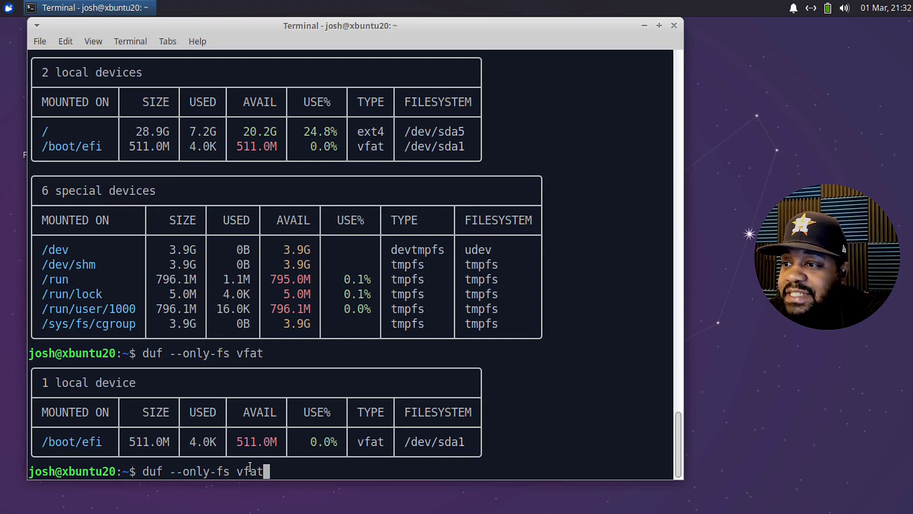
pyautogui.write(',')
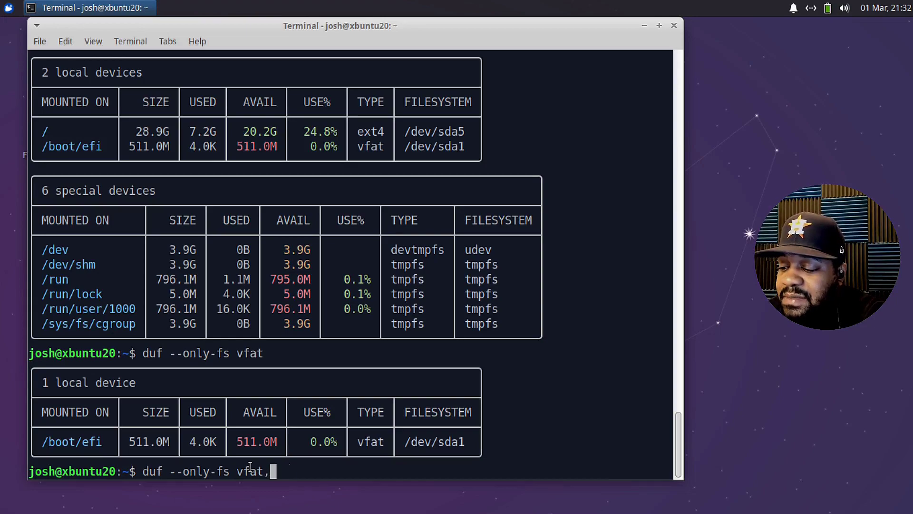
pyautogui.write('tm')
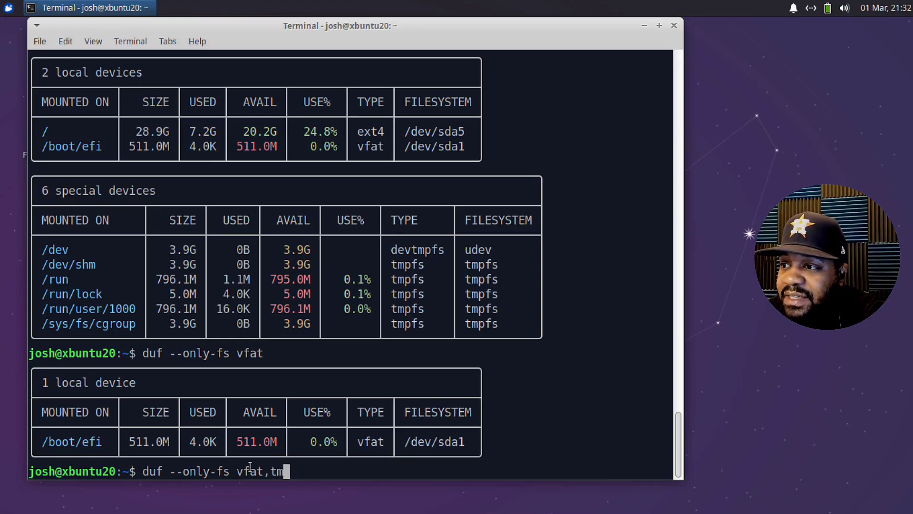
pyautogui.write('pfs')
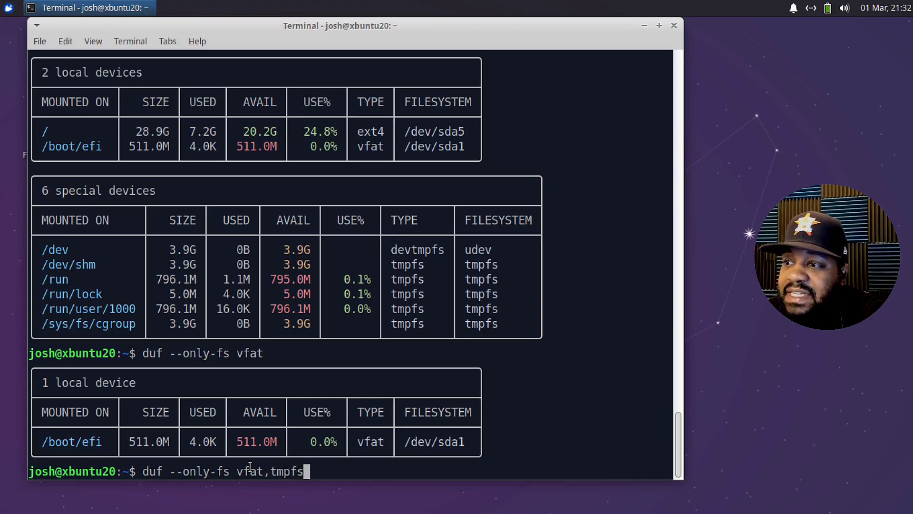
pyautogui.press('Return')
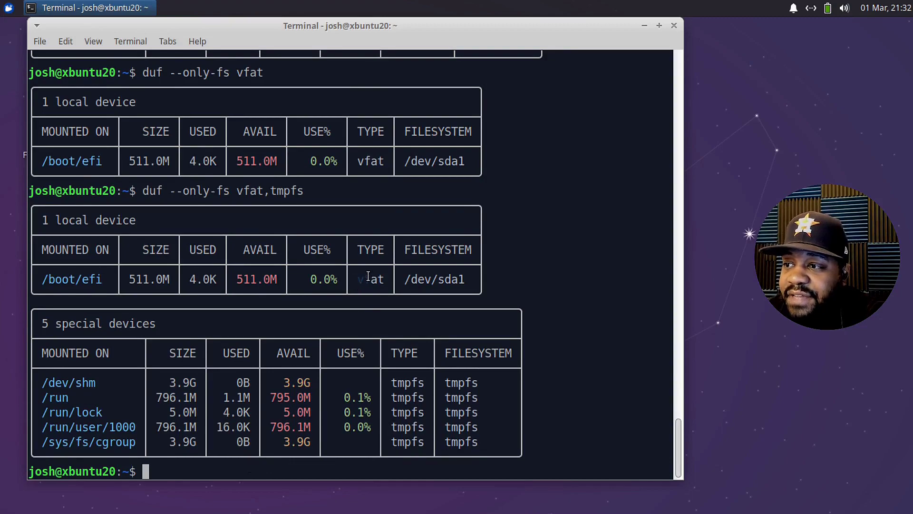
pyautogui.moveTo(368, 276); pyautogui.dragTo(388, 281)
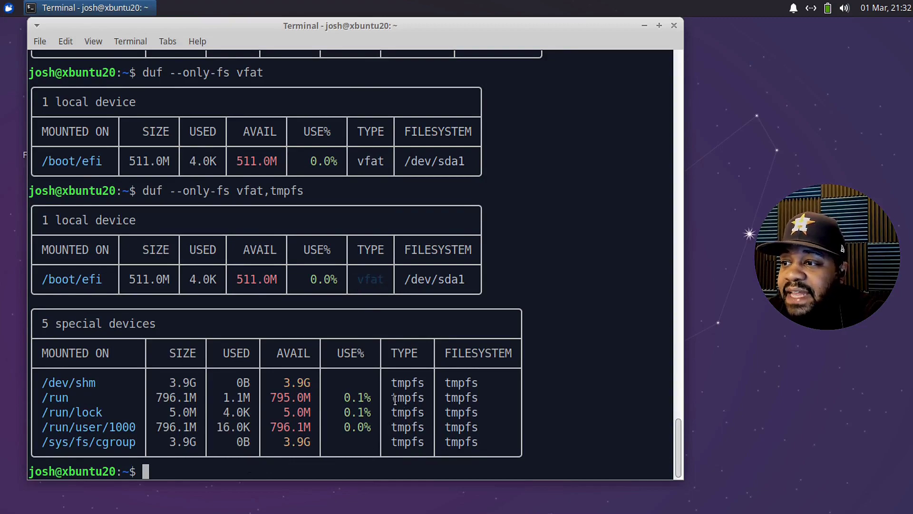
pyautogui.moveTo(388, 379); pyautogui.dragTo(421, 438)
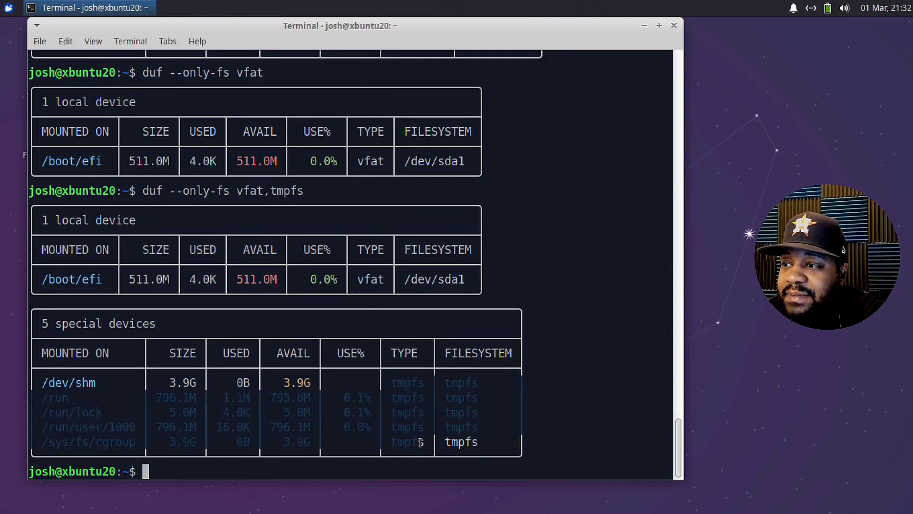
# Deselect the highlighted text and rerun the last duf command with --hide-fs vfat,tmpfs instead of --only-fs.
pyautogui.click(424, 422)
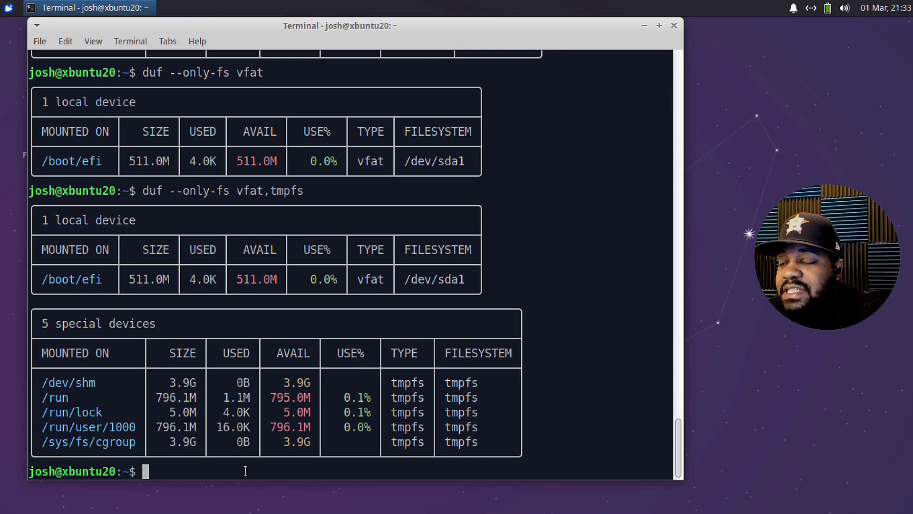
pyautogui.press('Up')
pyautogui.press('Left')
pyautogui.press('Left')
pyautogui.press('Left')
pyautogui.press('Left')
pyautogui.press('Left')
pyautogui.press('Left')
pyautogui.press('Left')
pyautogui.press('Left')
pyautogui.press('Left')
pyautogui.press('Left')
pyautogui.press('Left')
pyautogui.press('Left')
pyautogui.press('Left')
pyautogui.press('Left')
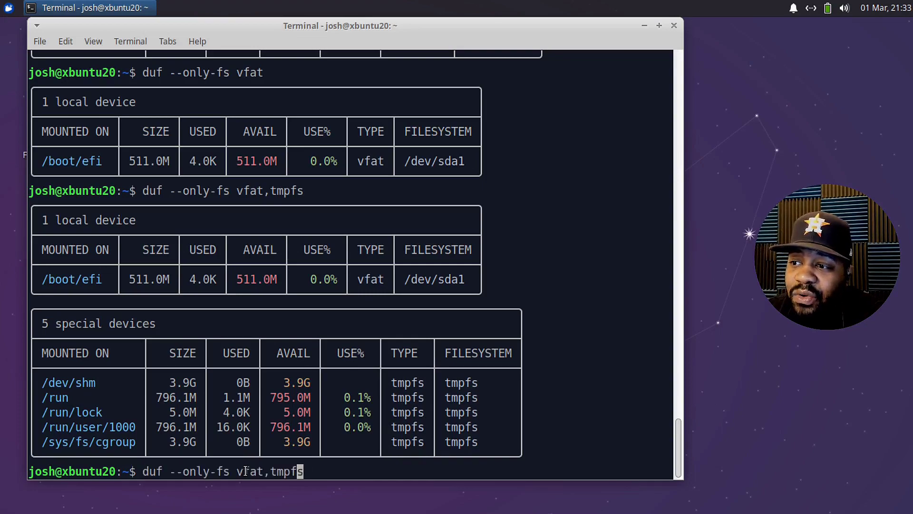
pyautogui.press('BackSpace')
pyautogui.press('BackSpace')
pyautogui.press('BackSpace')
pyautogui.press('BackSpace')
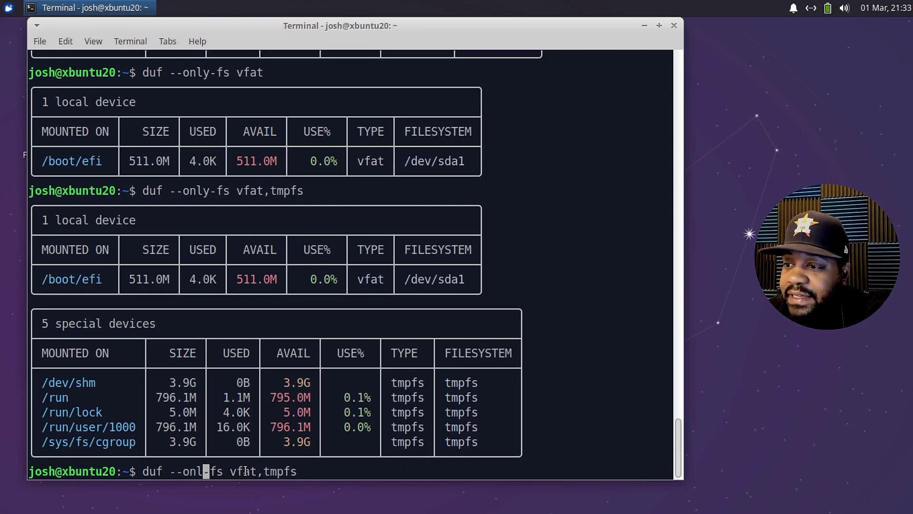
pyautogui.write('hide')
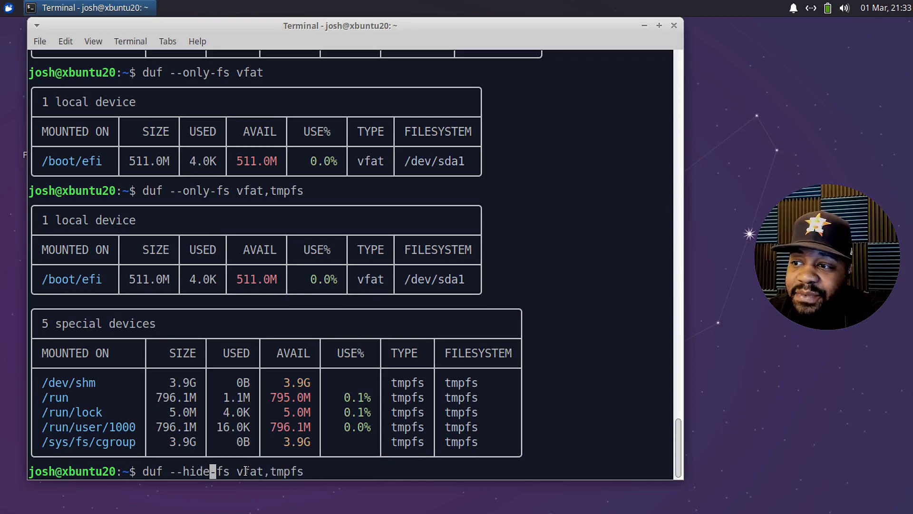
pyautogui.press('Return')
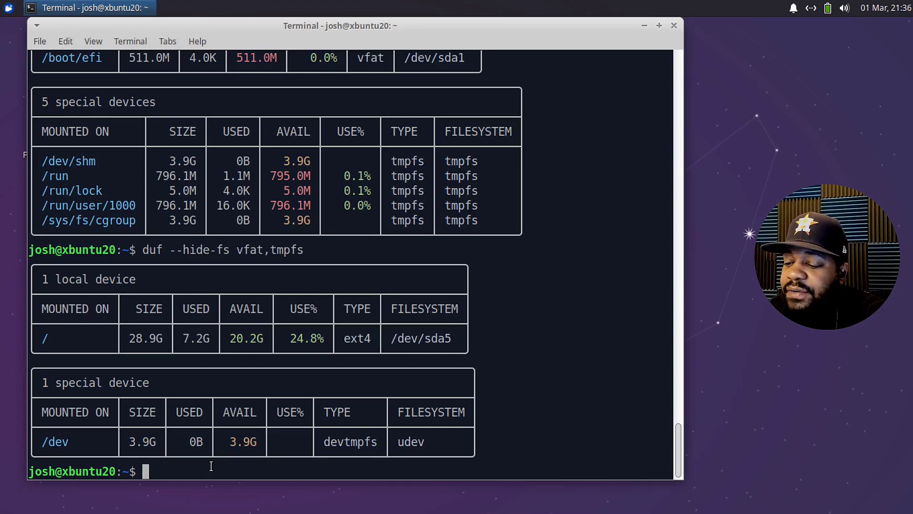
# Clear the terminal and run duf --json to print the disk usage data as JSON.
pyautogui.write('L')
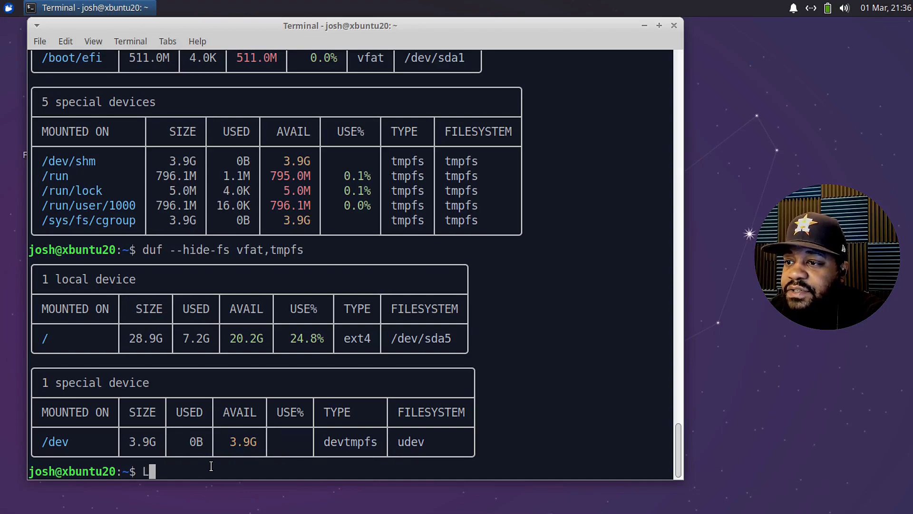
pyautogui.press('BackSpace')
pyautogui.hotkey('ctrl', 'l')
pyautogui.write('duf ')
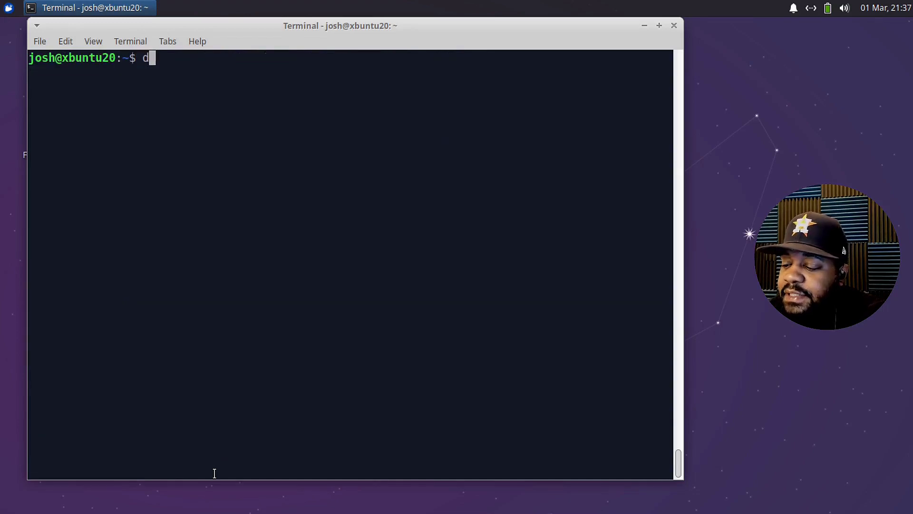
pyautogui.write('--json')
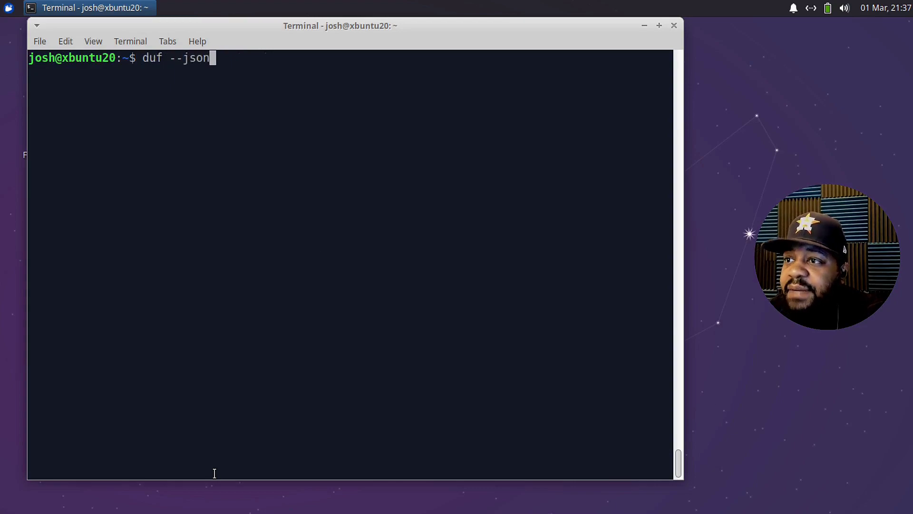
pyautogui.press('Return')
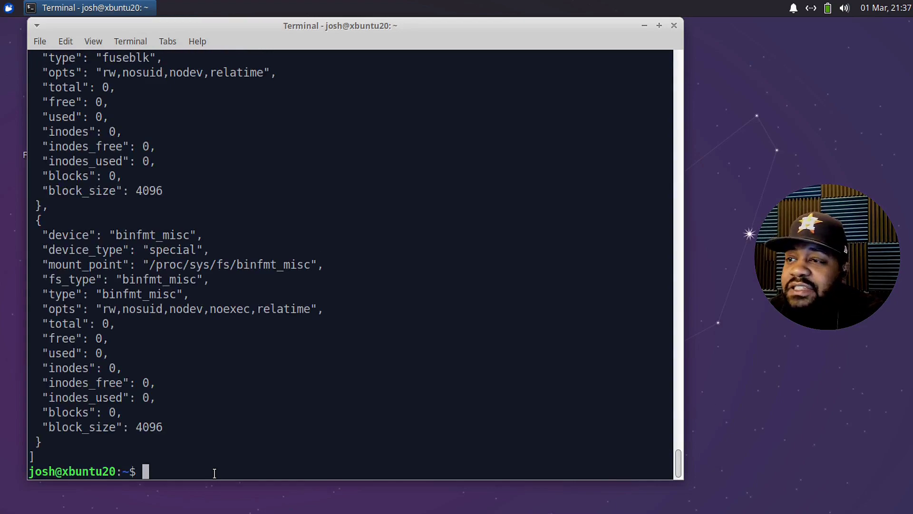
# Redirect the output of duf --json into a file named duf.output in the user's home directory, using its absolute path.
pyautogui.press('Up')
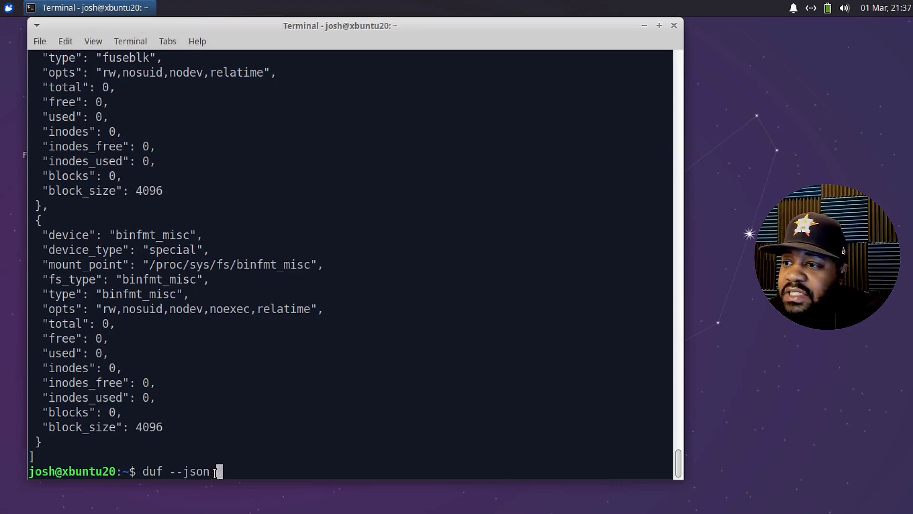
pyautogui.write('>')
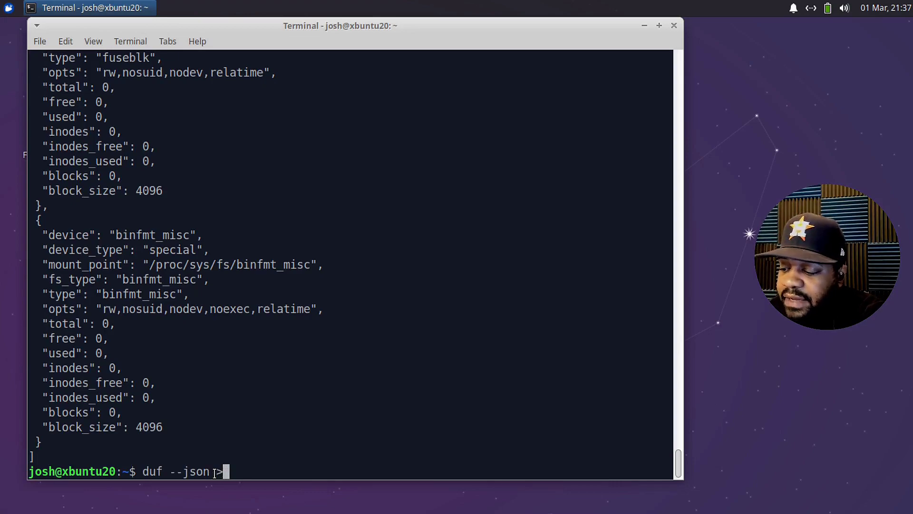
pyautogui.write(' /hom')
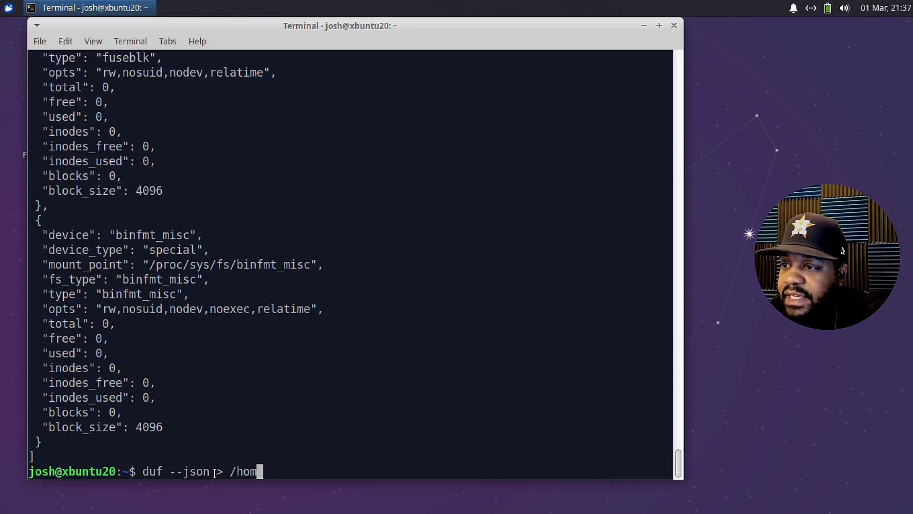
pyautogui.write('e/josh/')
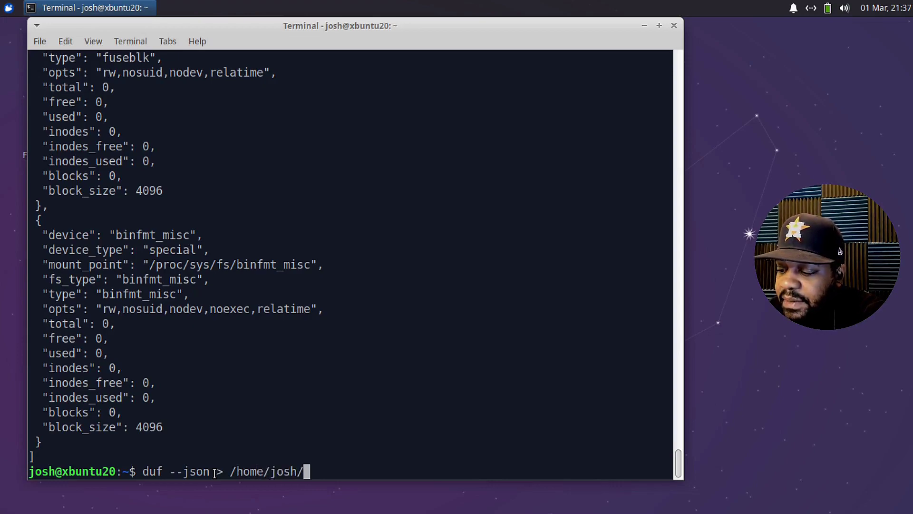
pyautogui.write('duf')
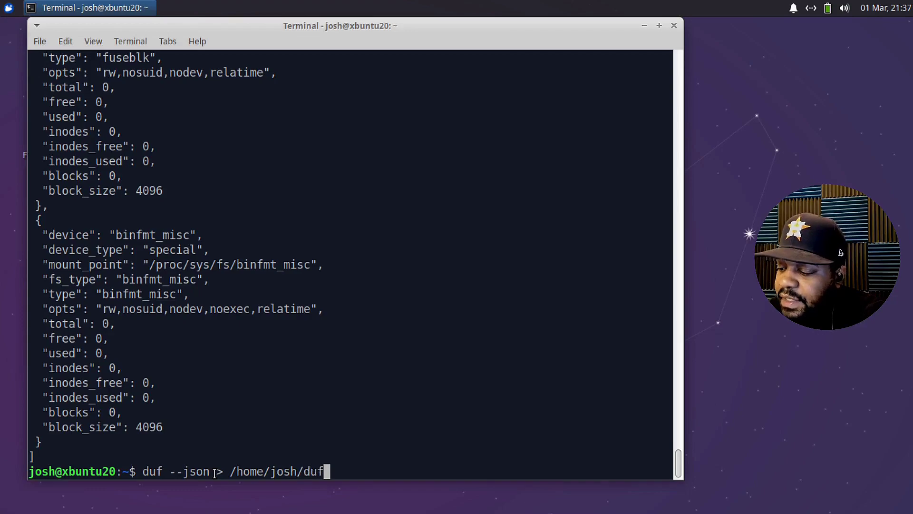
pyautogui.write('.output')
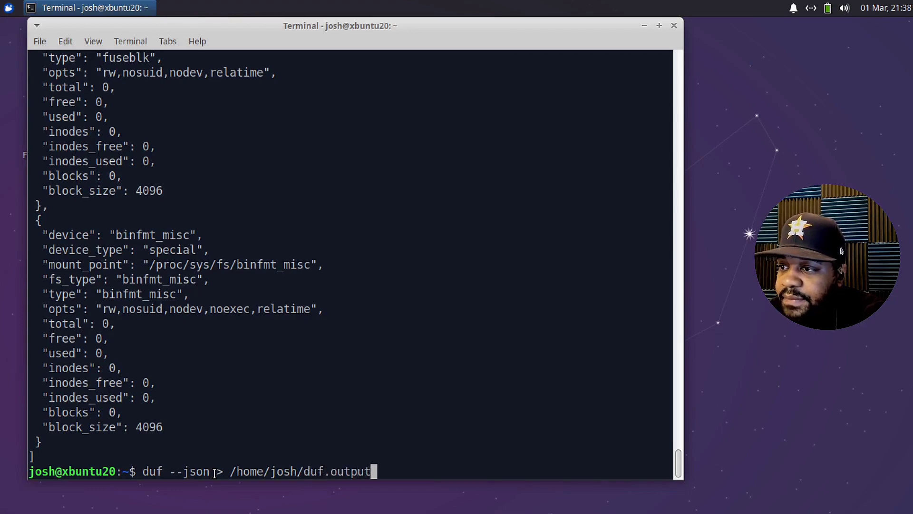
pyautogui.press('Return')
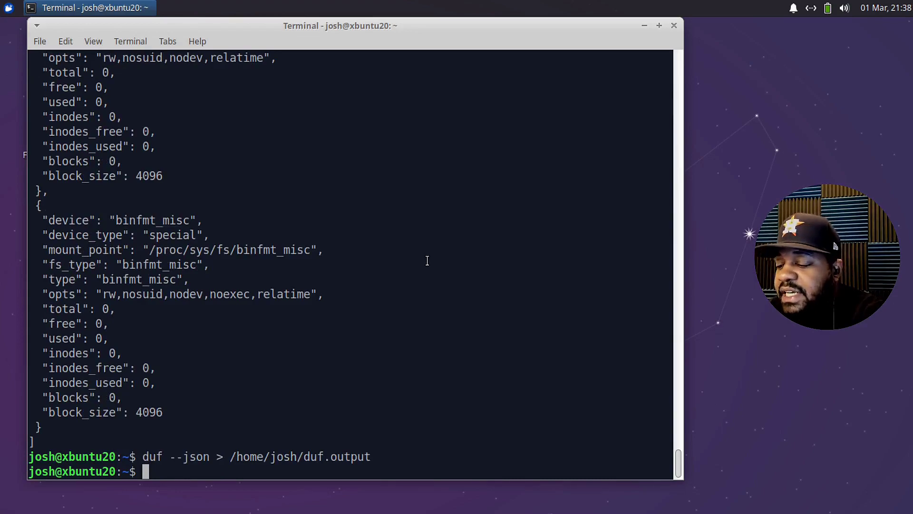
# Print duf.output with cat and look through the JSON entries saved in it.
pyautogui.write('cat /')
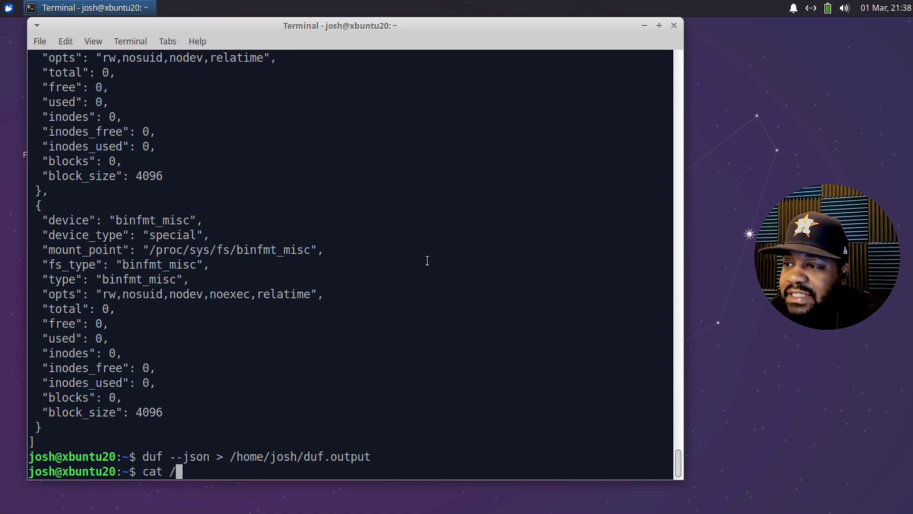
pyautogui.press('BackSpace')
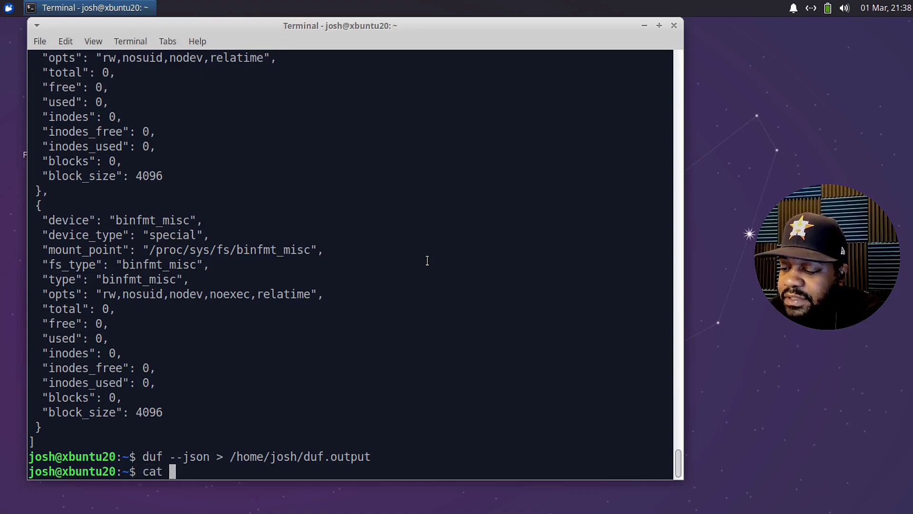
pyautogui.write('duf')
pyautogui.press('Tab')
pyautogui.press('Return')
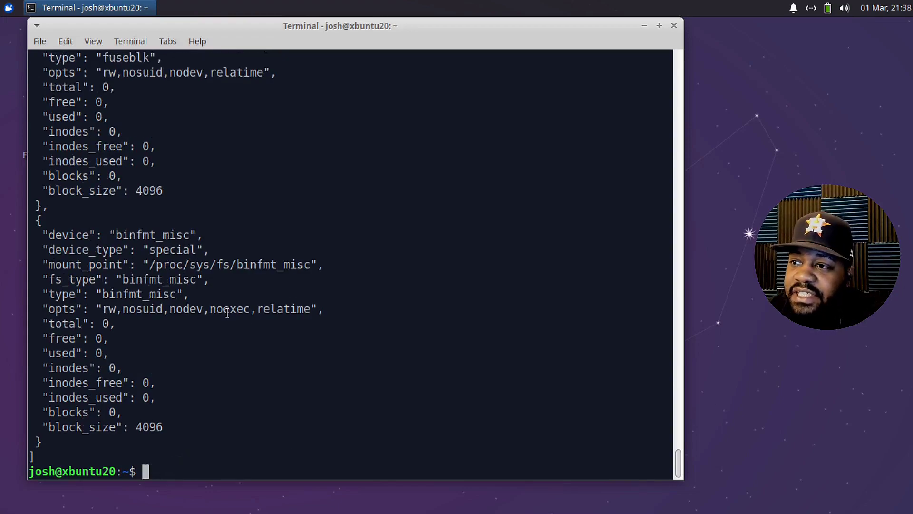
pyautogui.scroll(15, 226, 313)
pyautogui.scroll(-15, 252, 295)
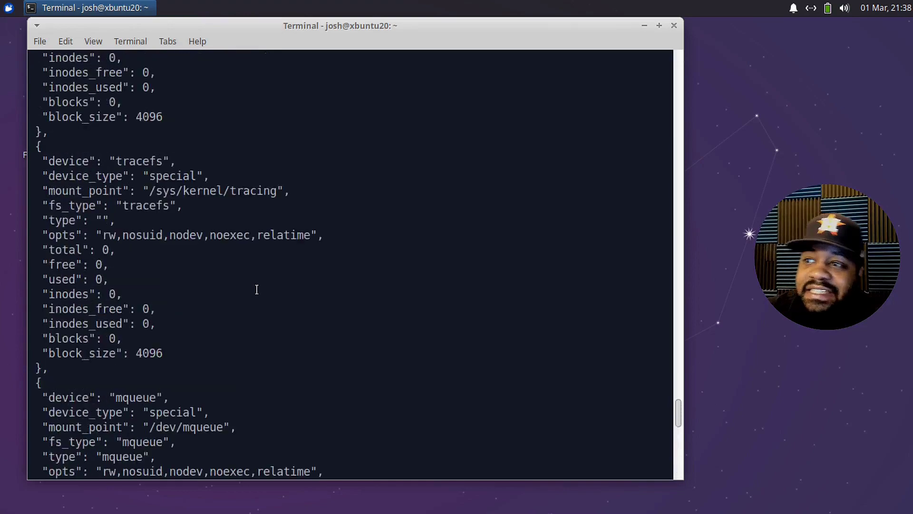